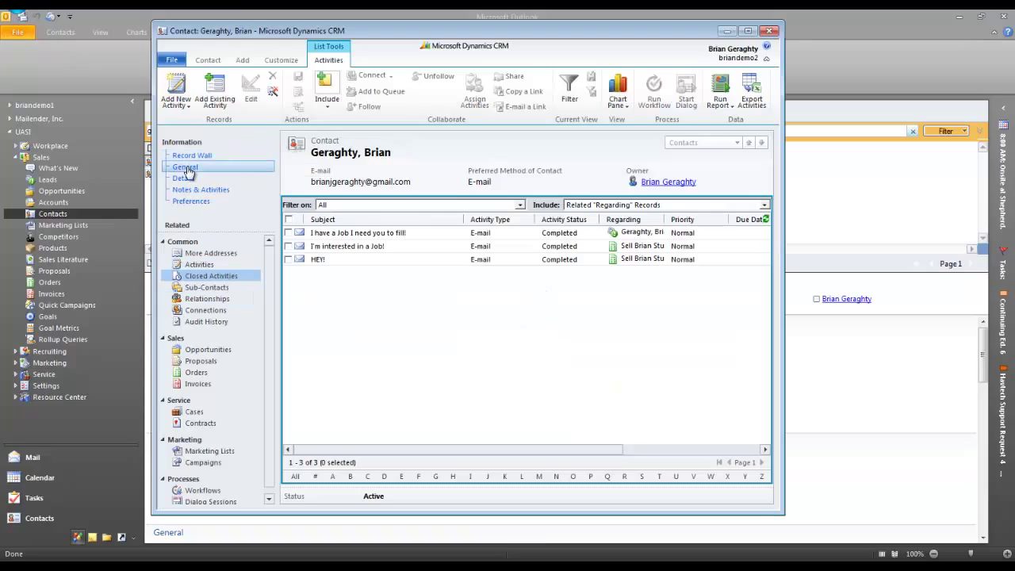
Switch the open contact form to its General information section.
click(190, 167)
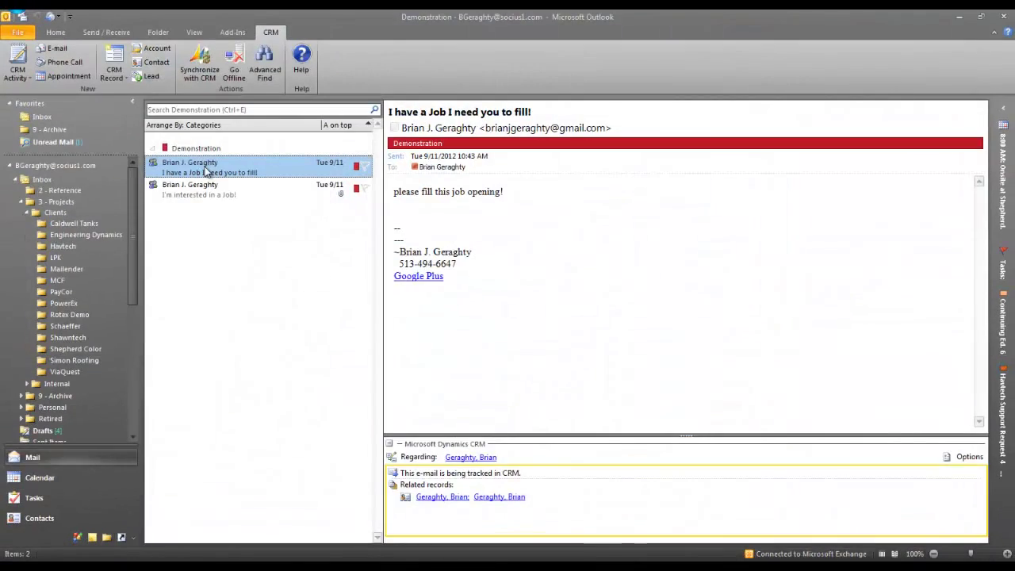
Set the 'I have a Job I need you to fill!' e-mail's Regarding record to the second Order.
right_click(207, 172)
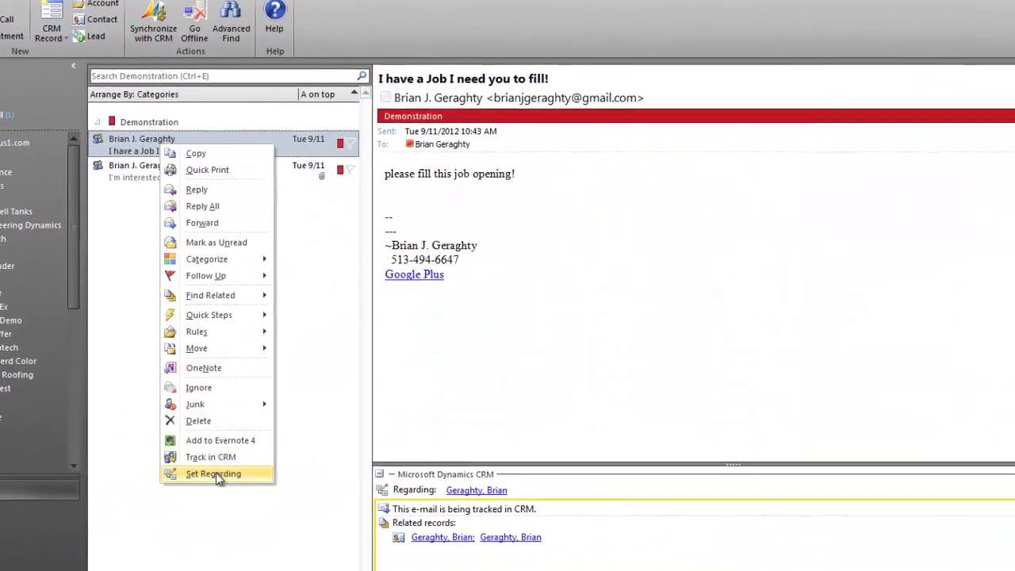
click(216, 474)
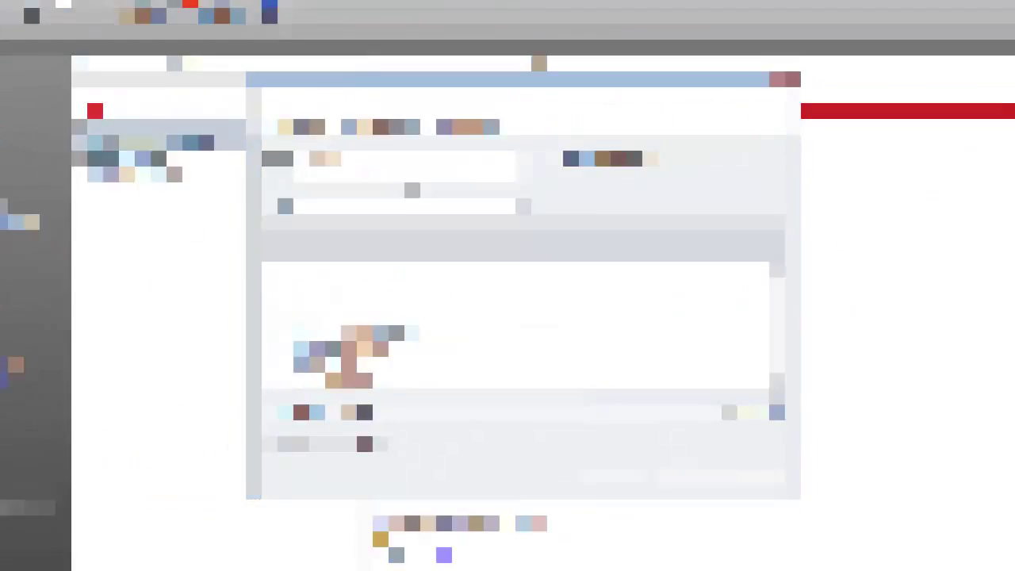
click(528, 156)
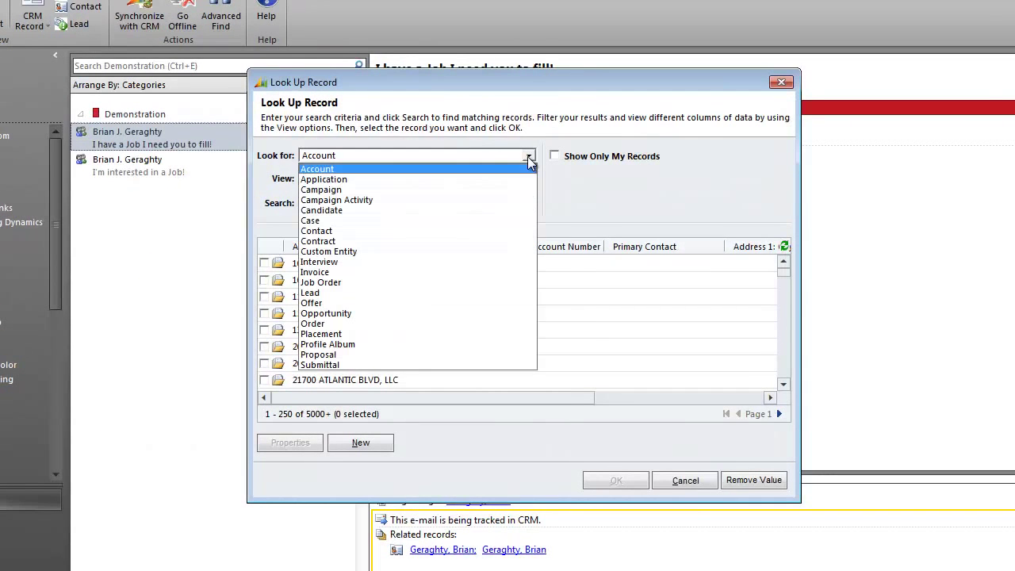
click(415, 327)
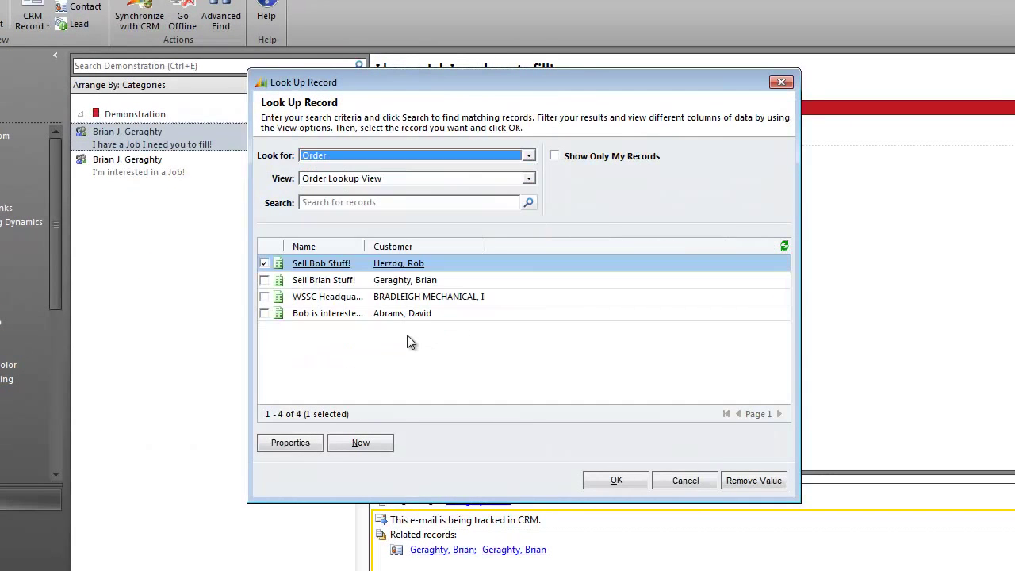
click(264, 263)
click(264, 280)
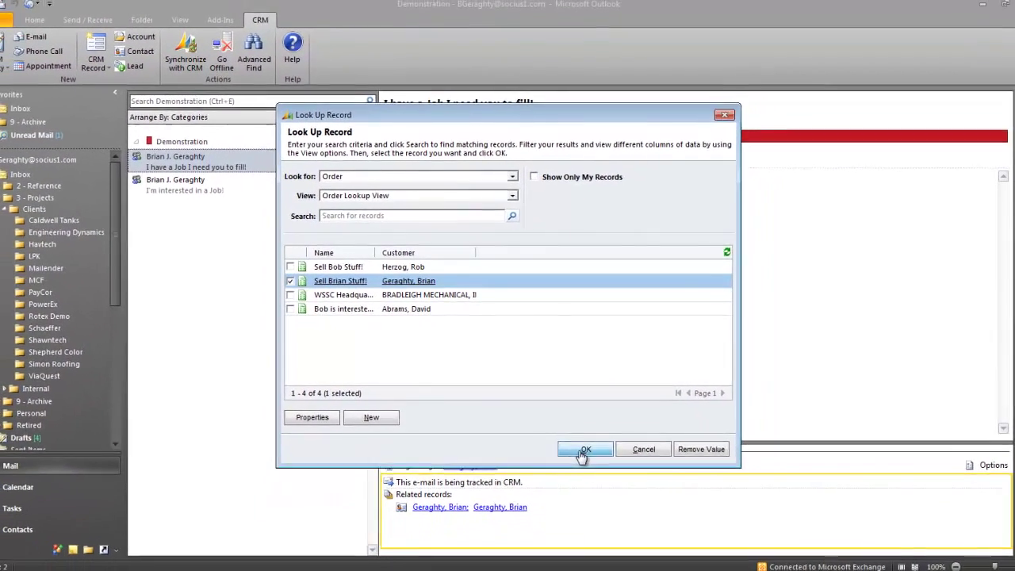
click(584, 450)
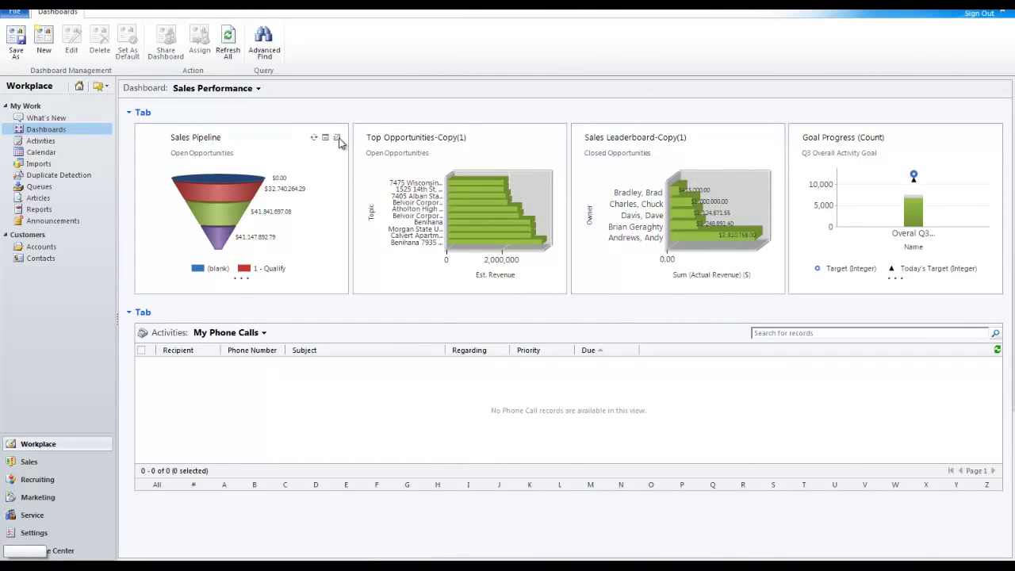
Enlarge the Sales Pipeline chart and drill the 1 - Qualify stage down by Owner.
click(337, 138)
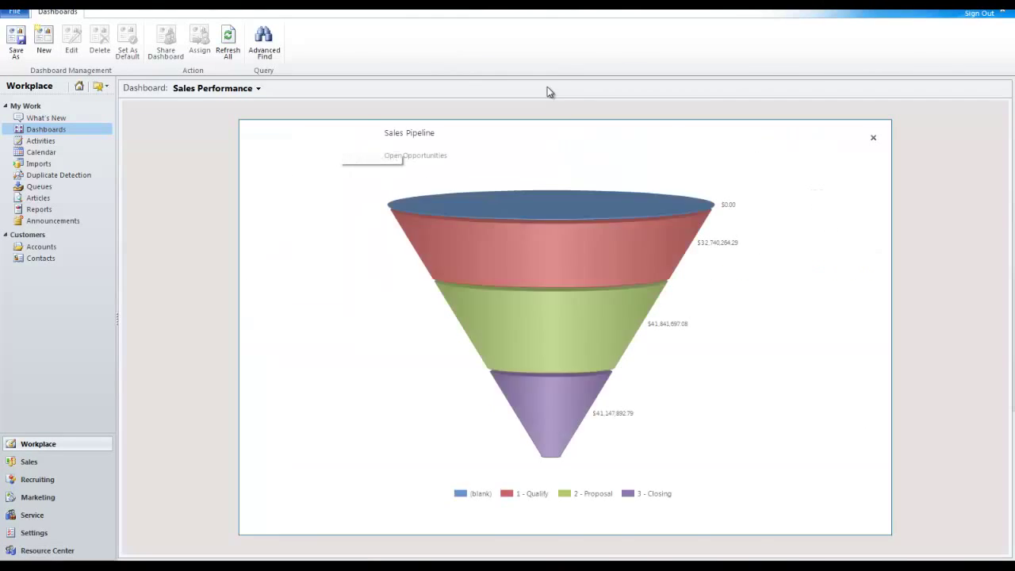
click(545, 266)
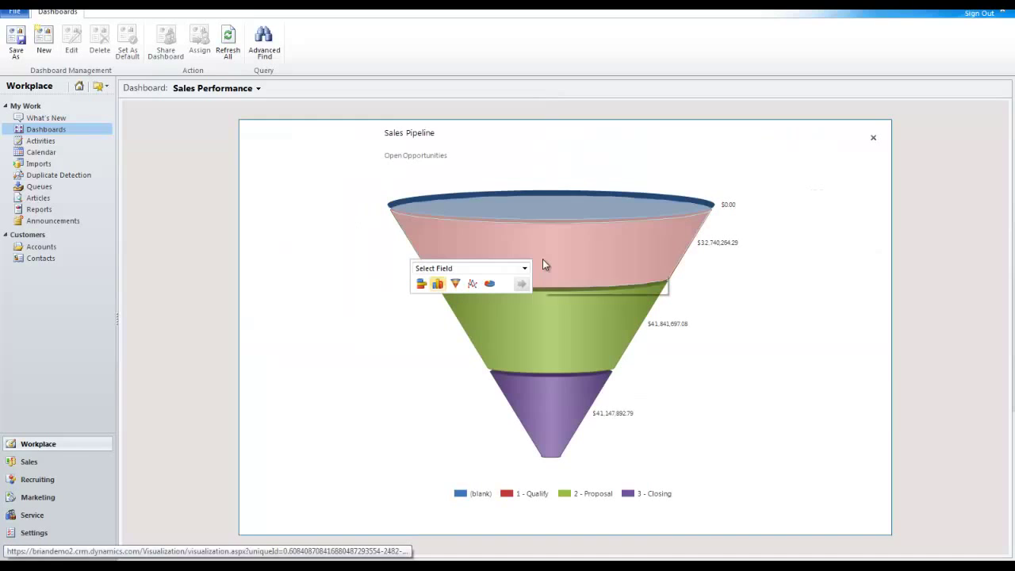
click(500, 269)
click(444, 494)
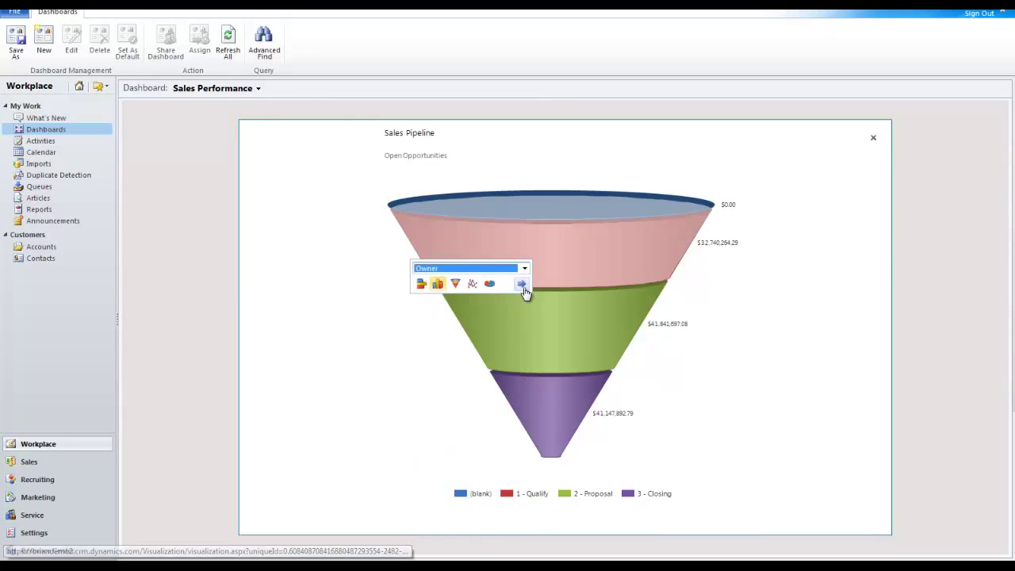
click(525, 284)
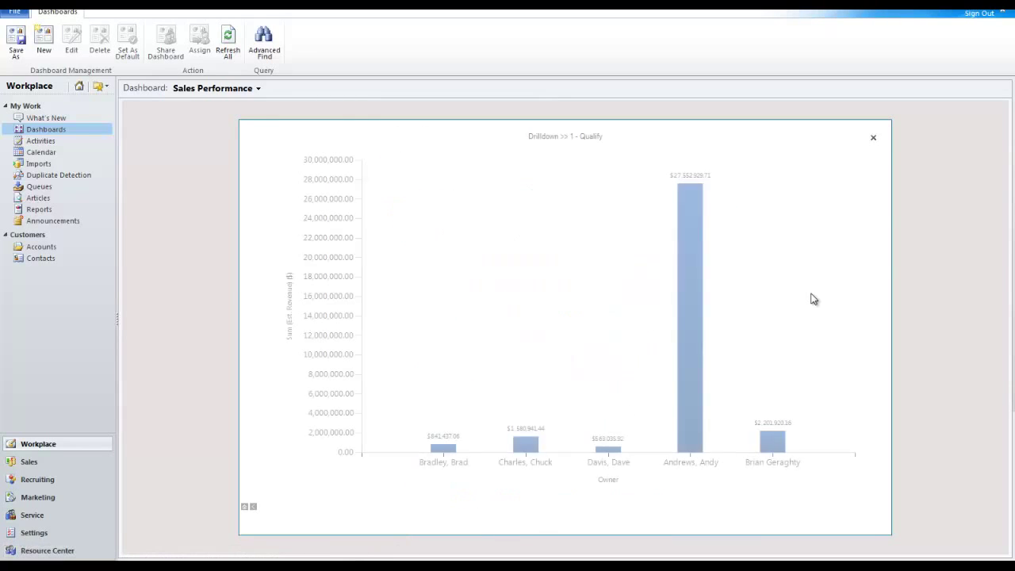
Drill the tallest owner column down by Est. Revenue, then return to the dashboard.
click(701, 290)
click(714, 295)
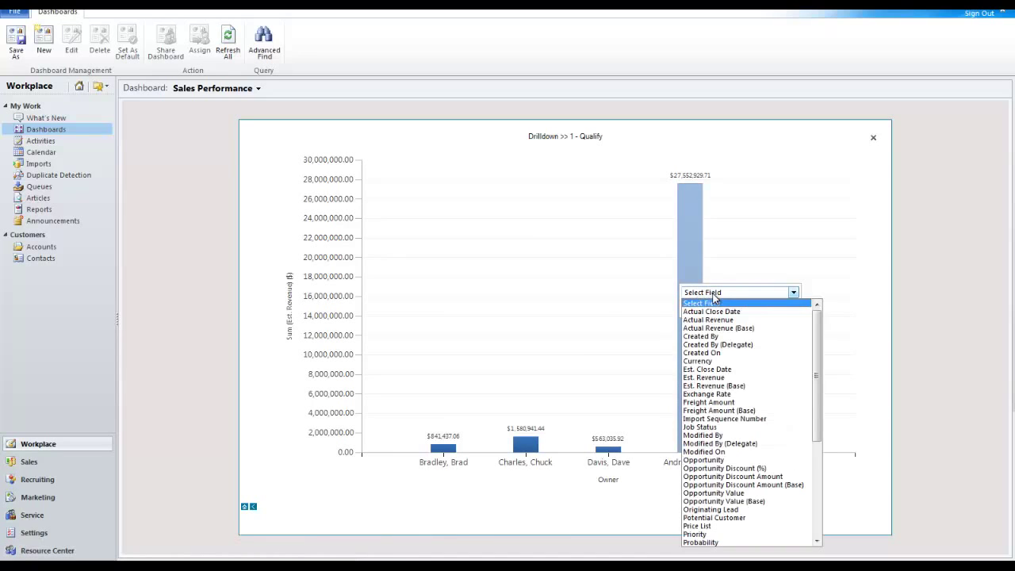
click(718, 378)
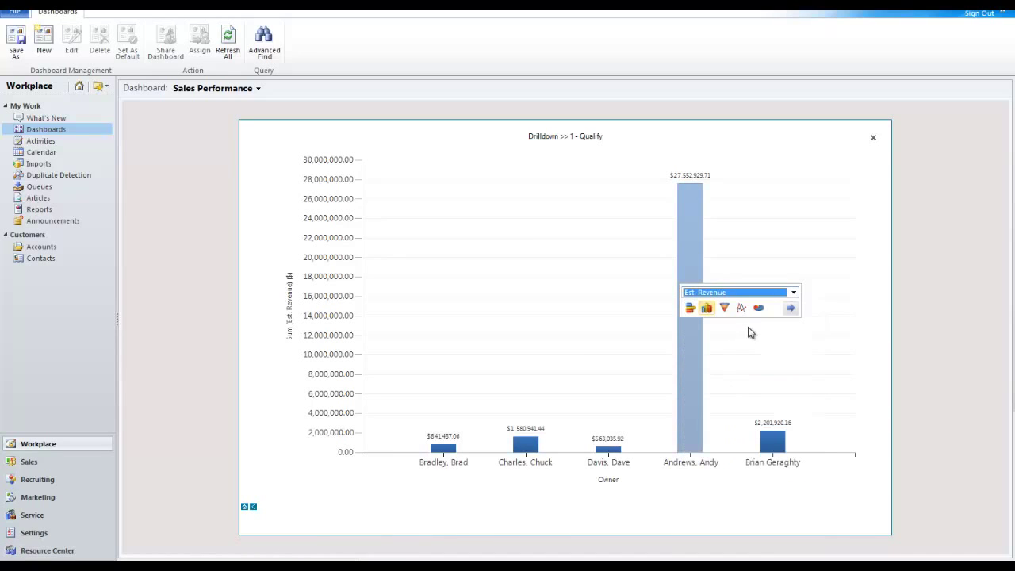
click(788, 310)
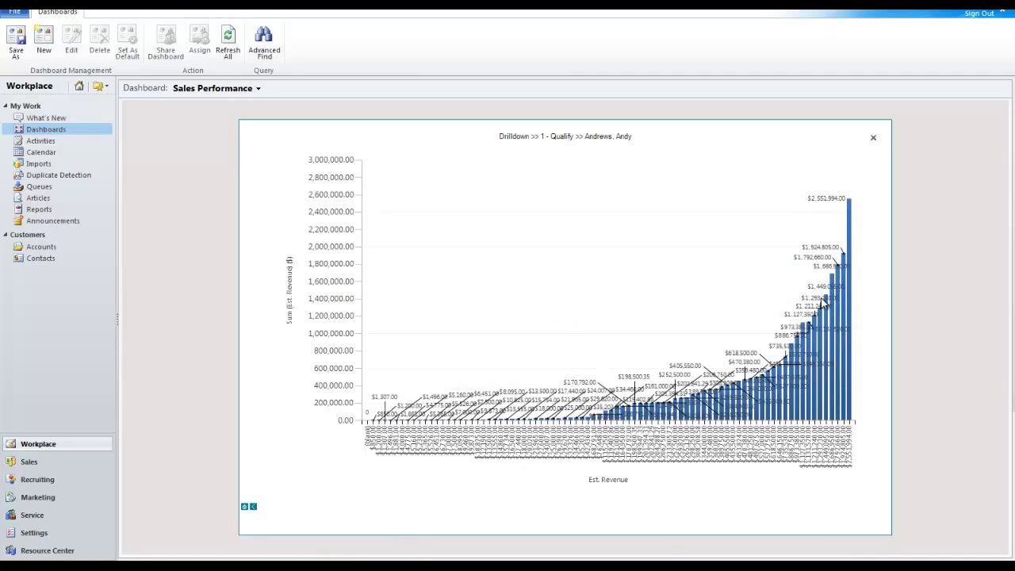
click(873, 139)
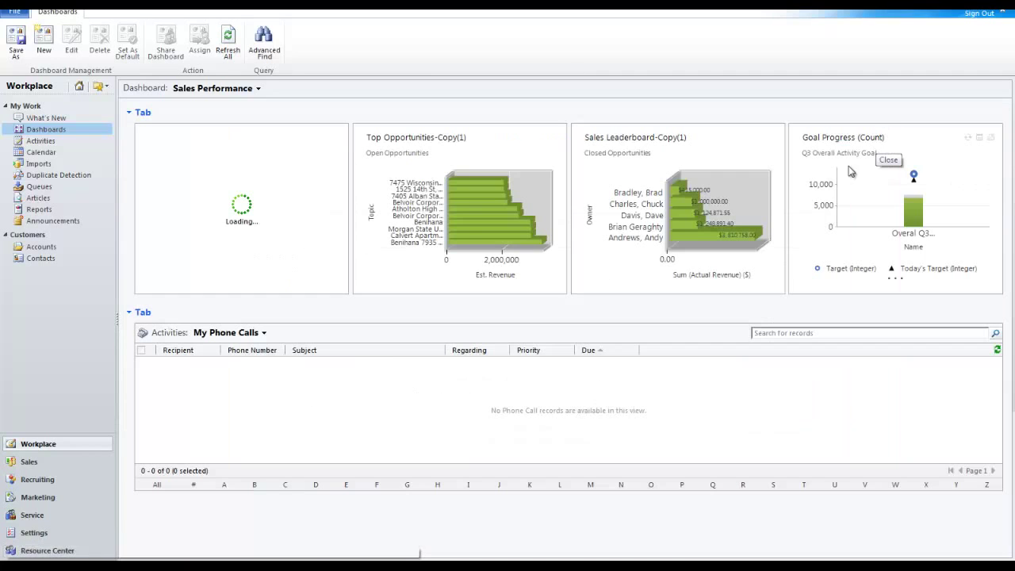
Show the Leads/Lead Sources dashboard, enlarge Email Breakdown by ISP, and drill into the Other slice.
click(226, 90)
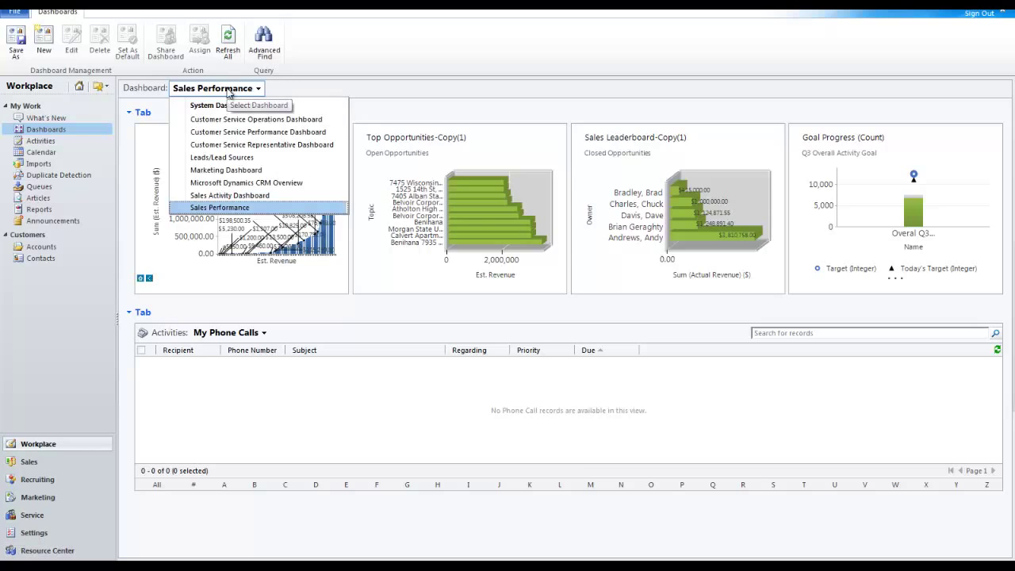
click(212, 162)
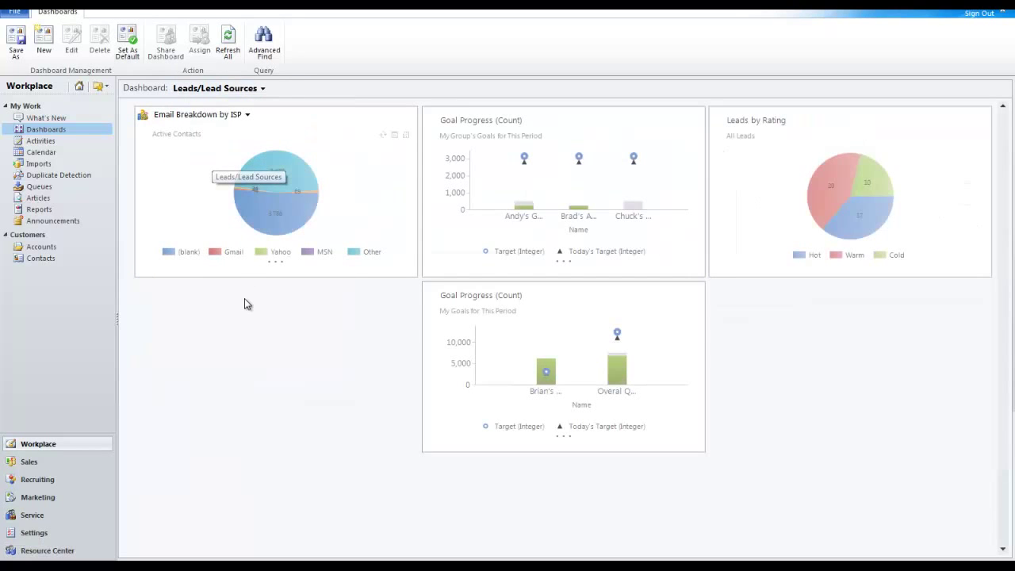
click(406, 132)
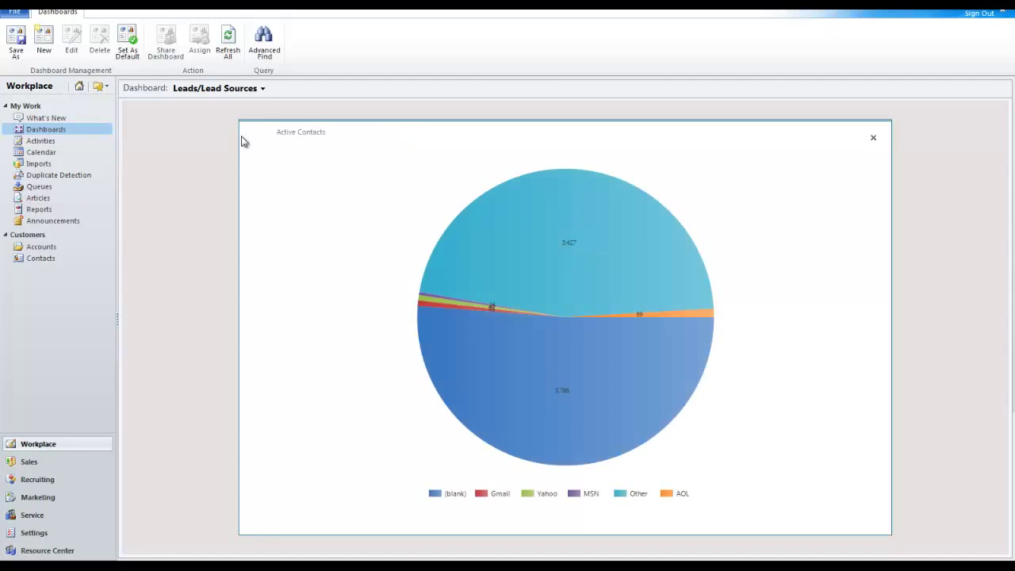
click(534, 250)
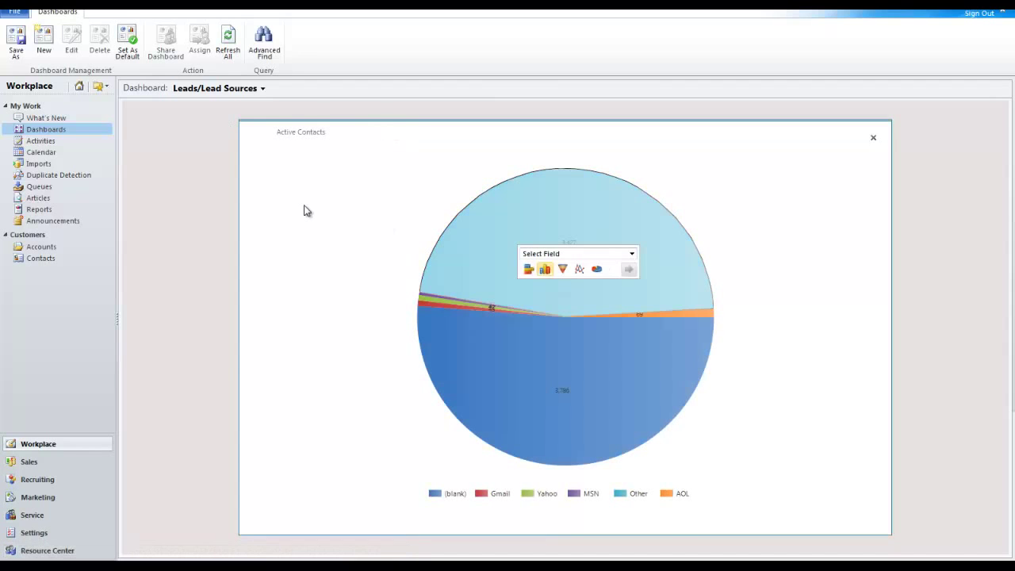
Switch to the Marketing Dashboard and drill into the campaign revenue bar.
click(223, 89)
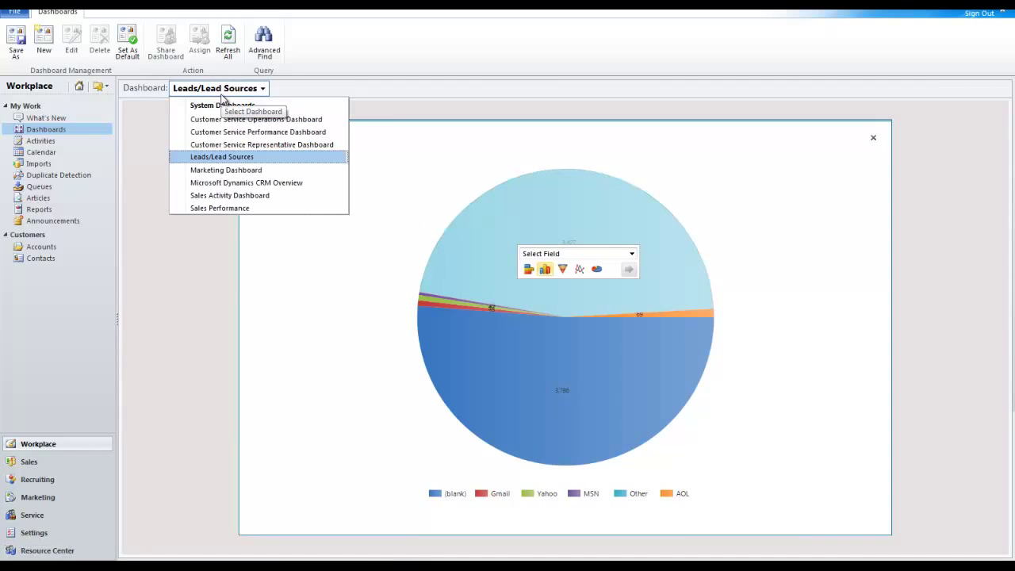
click(223, 170)
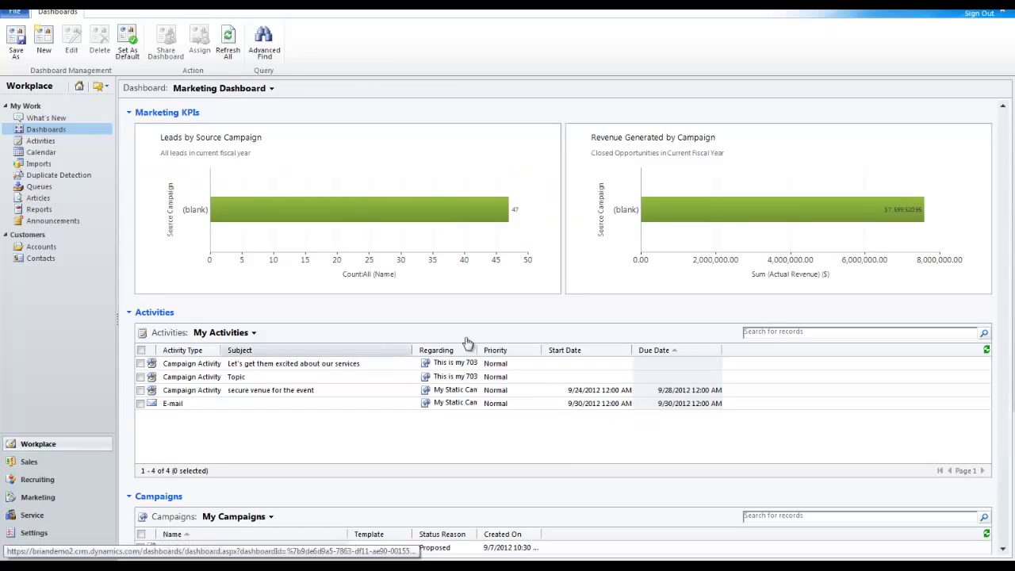
click(729, 219)
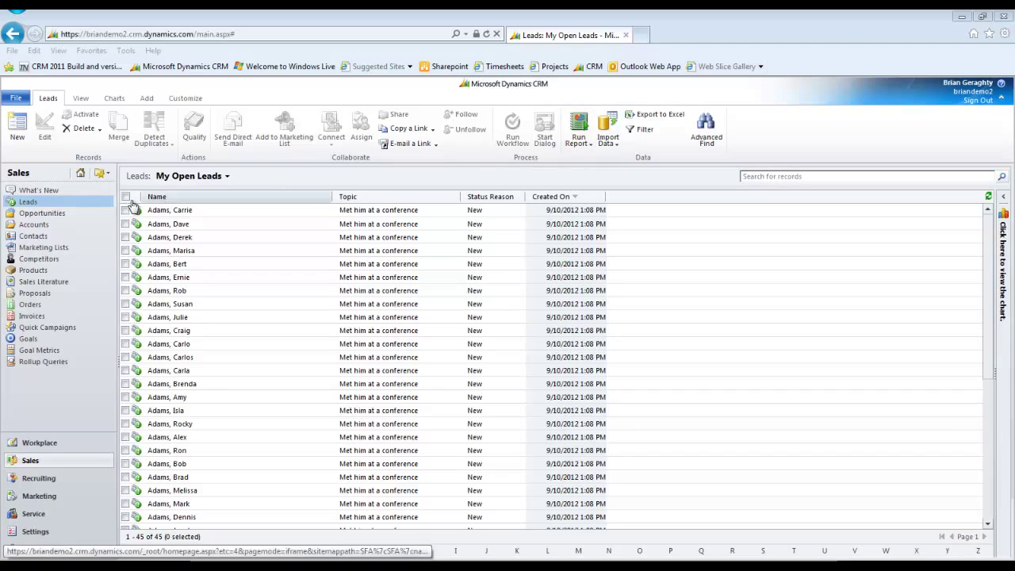
Open the WSSC Headquarters Renovation opportunity and add a new proposal quote.
click(57, 214)
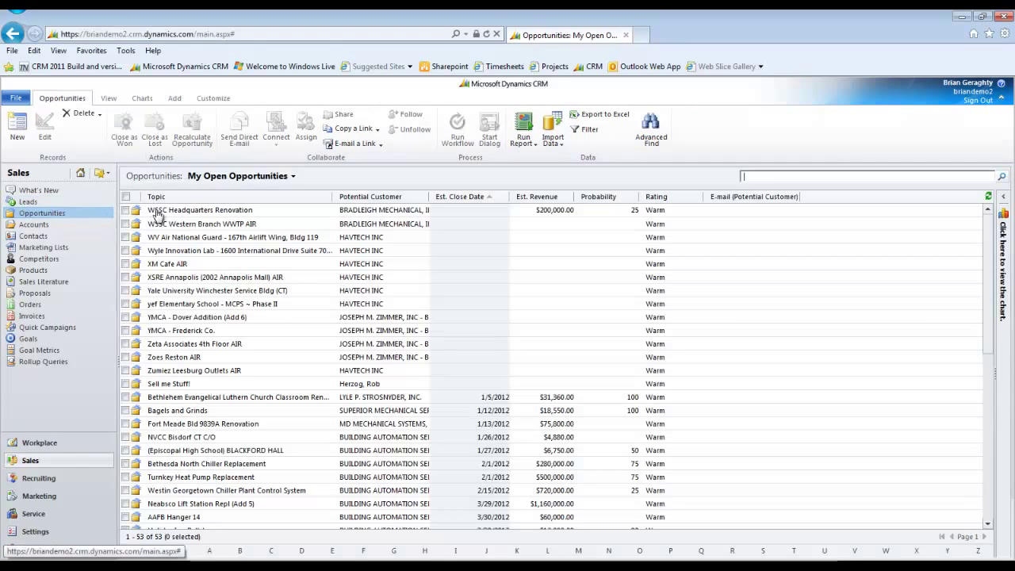
click(179, 213)
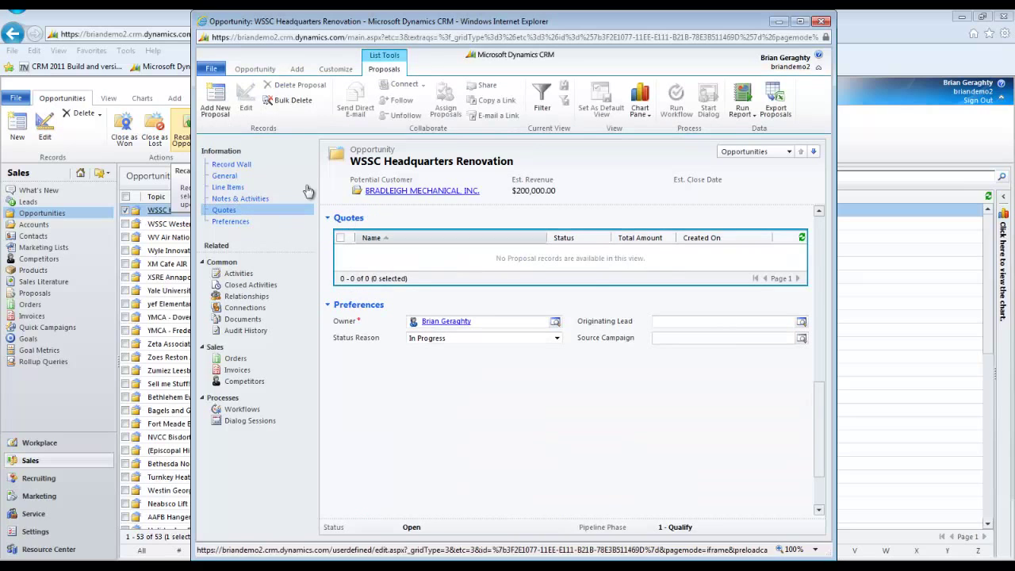
click(214, 100)
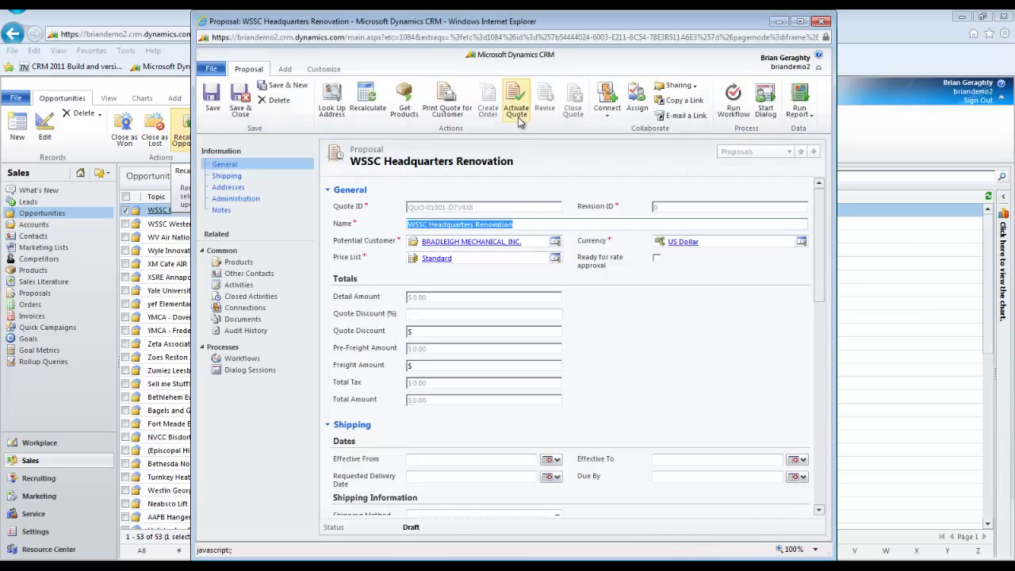
Activate the quote, create an order from it, then create an invoice.
click(516, 111)
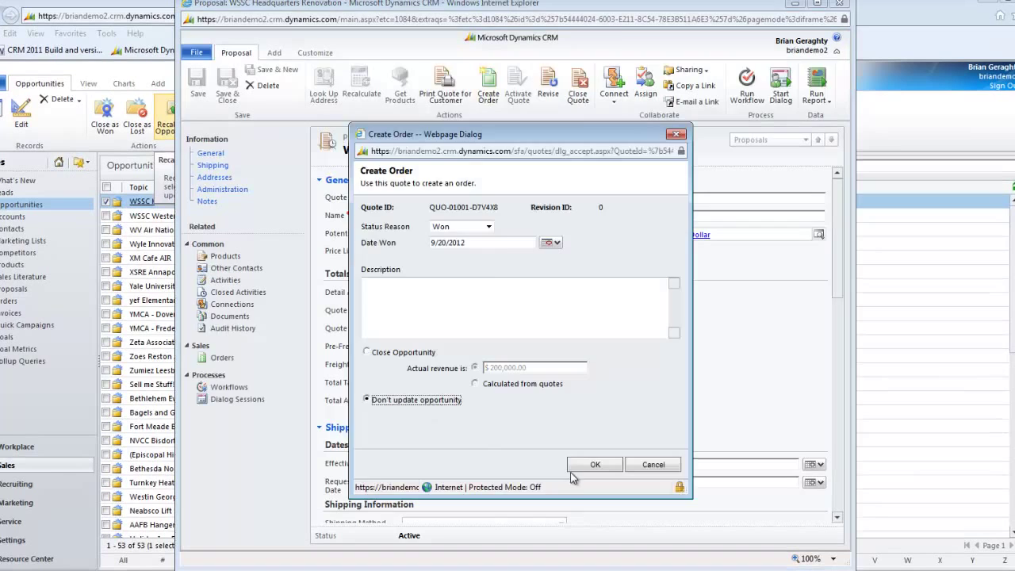
click(573, 469)
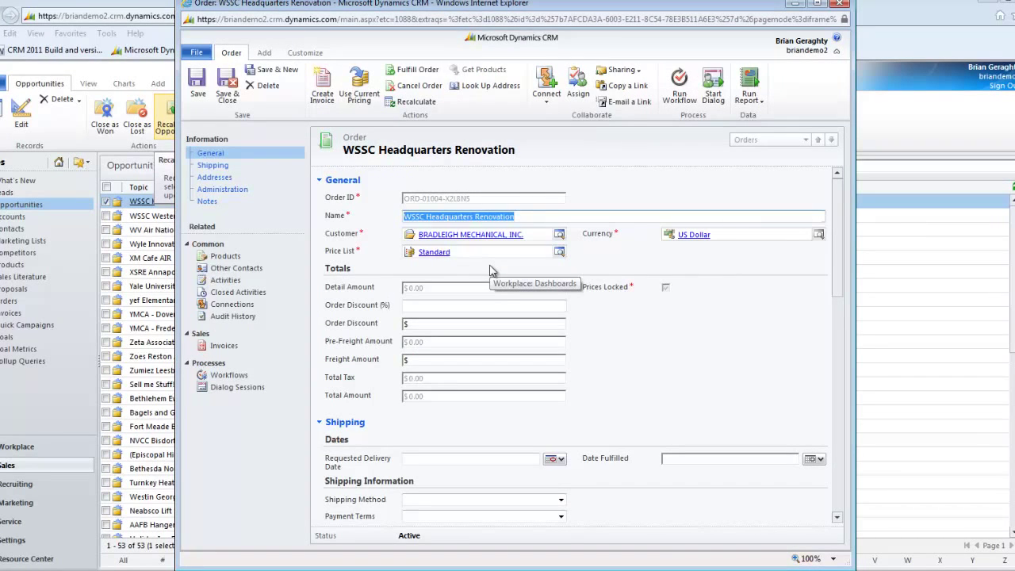
click(317, 94)
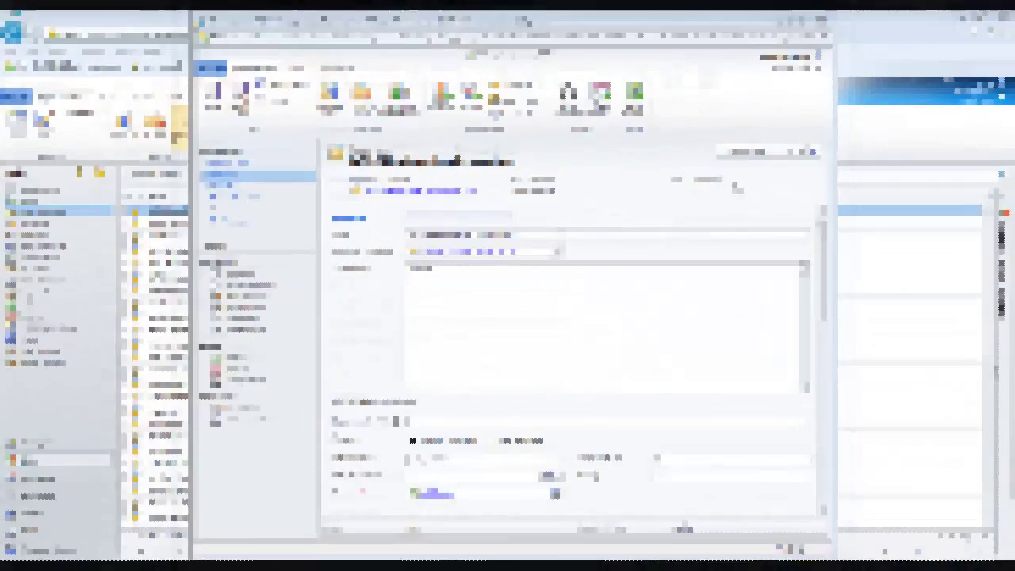
Add and save a new call task on the WSSC Headquarters Renovation opportunity.
click(300, 70)
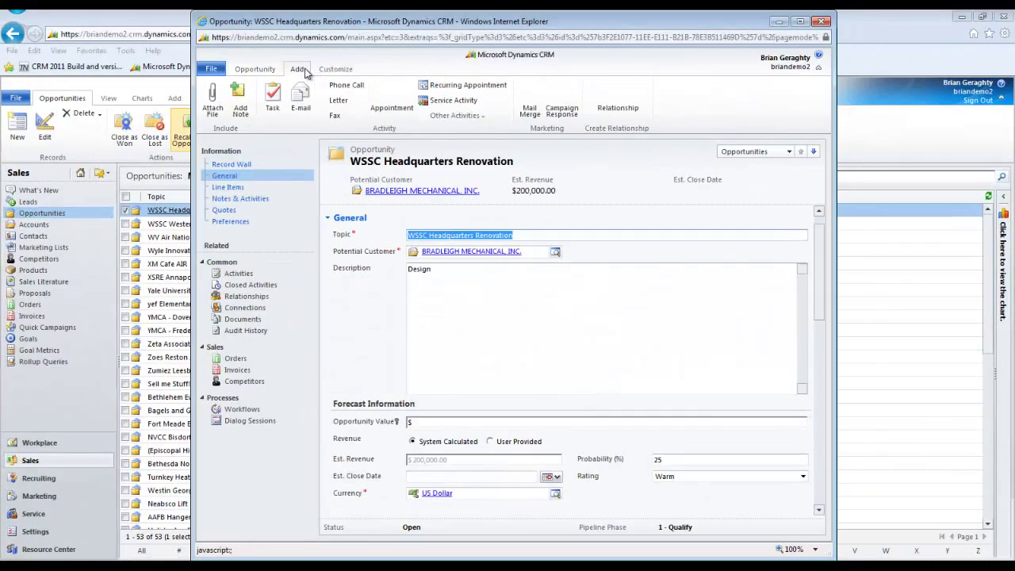
click(274, 97)
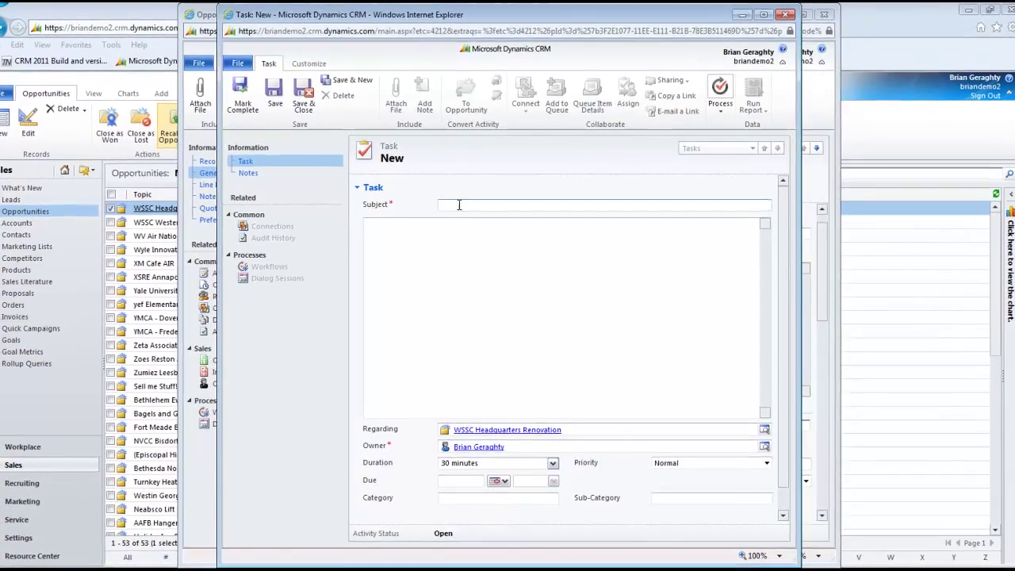
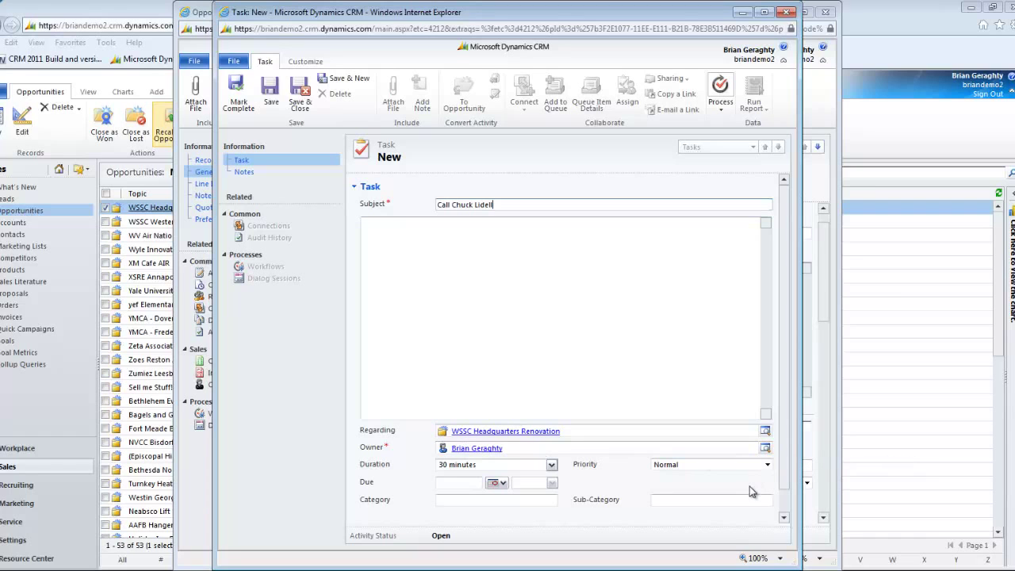
click(261, 103)
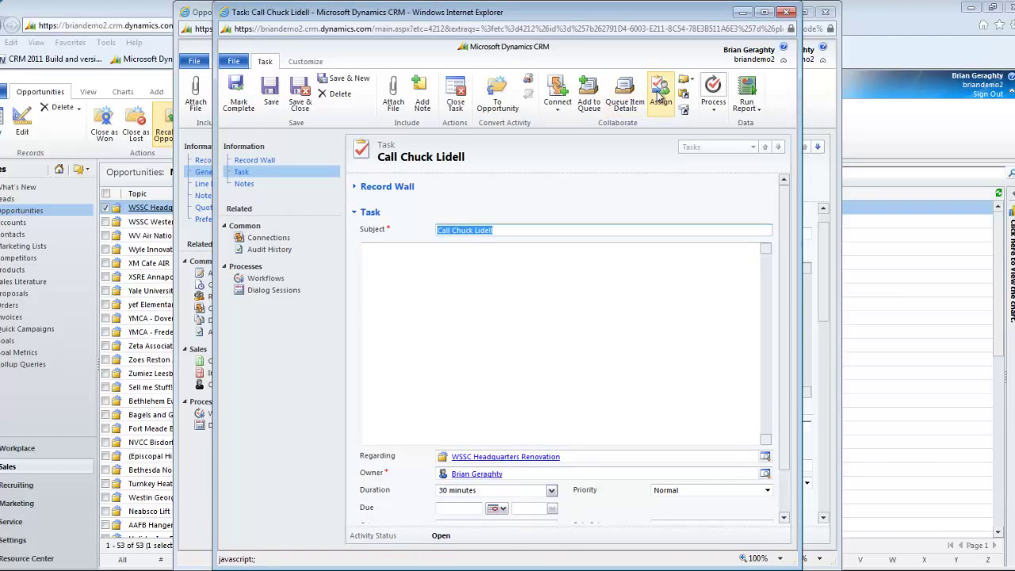
Reassign the task to another user, set its due date to 9/27/2012, save, and view activities.
click(660, 95)
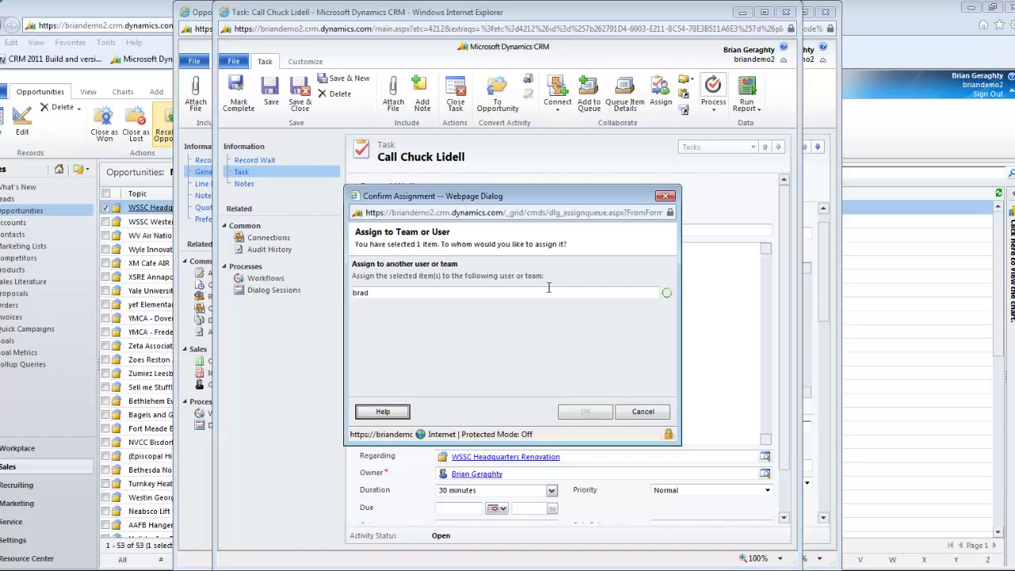
click(584, 411)
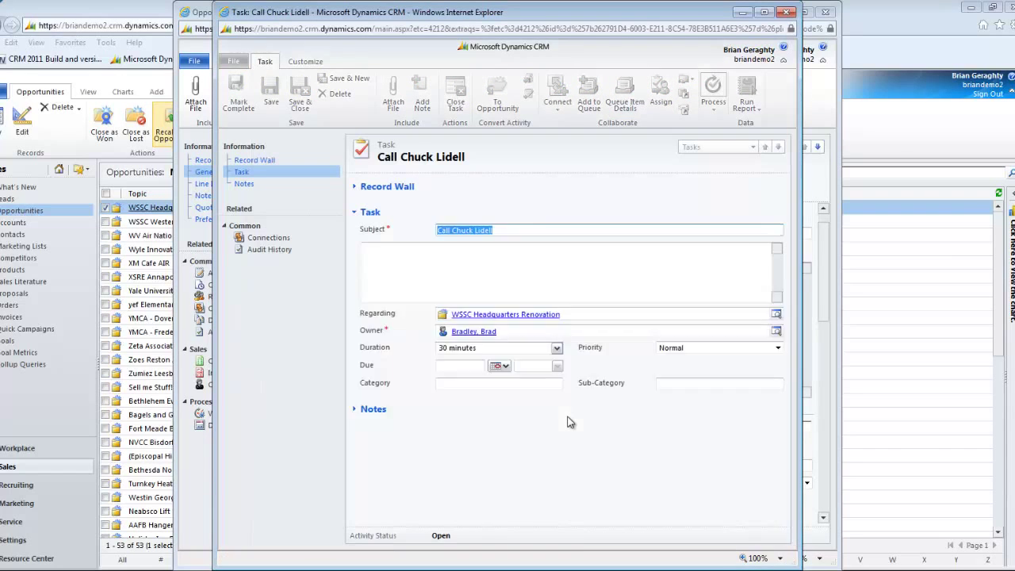
click(498, 511)
click(547, 522)
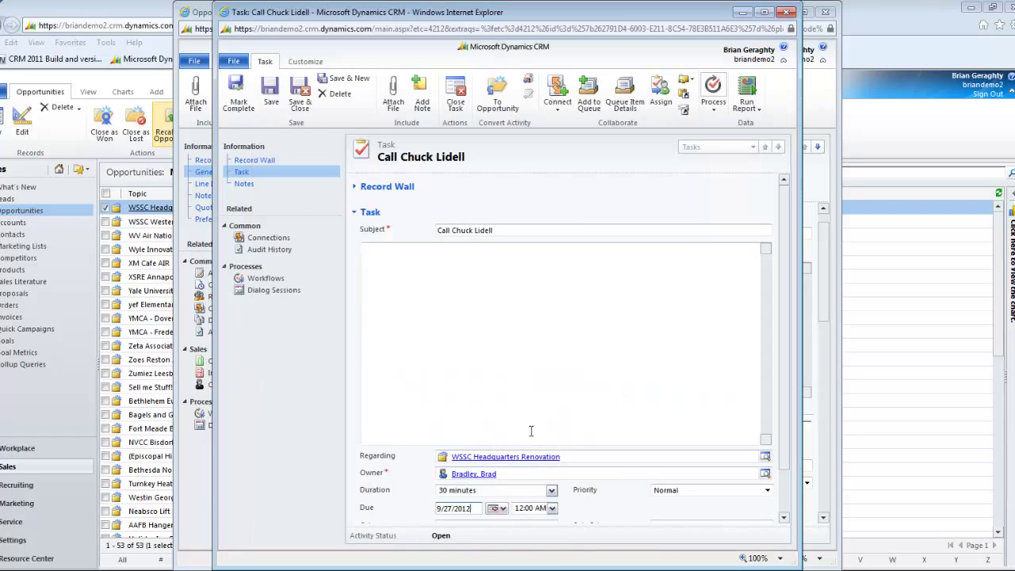
click(301, 105)
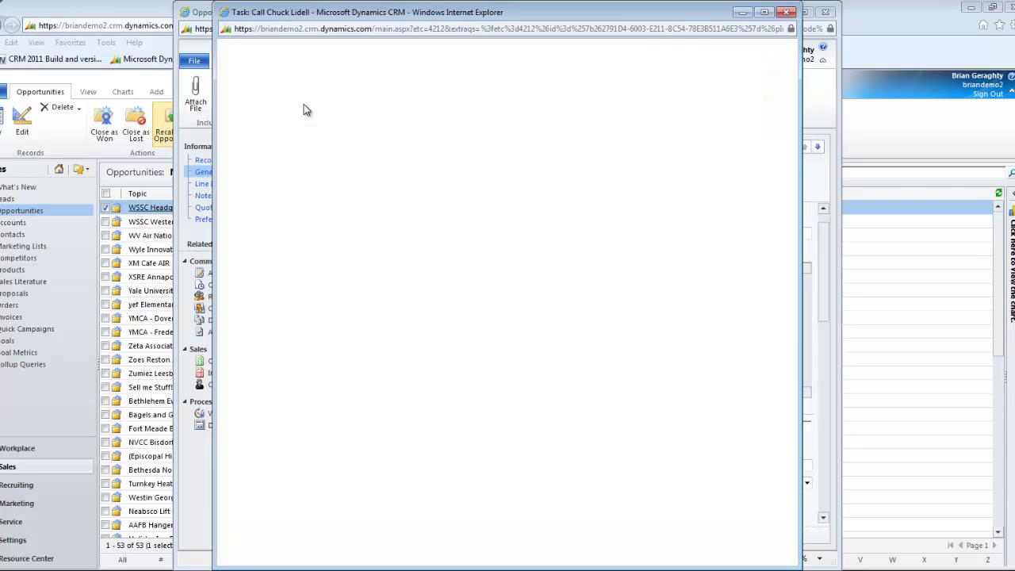
click(223, 273)
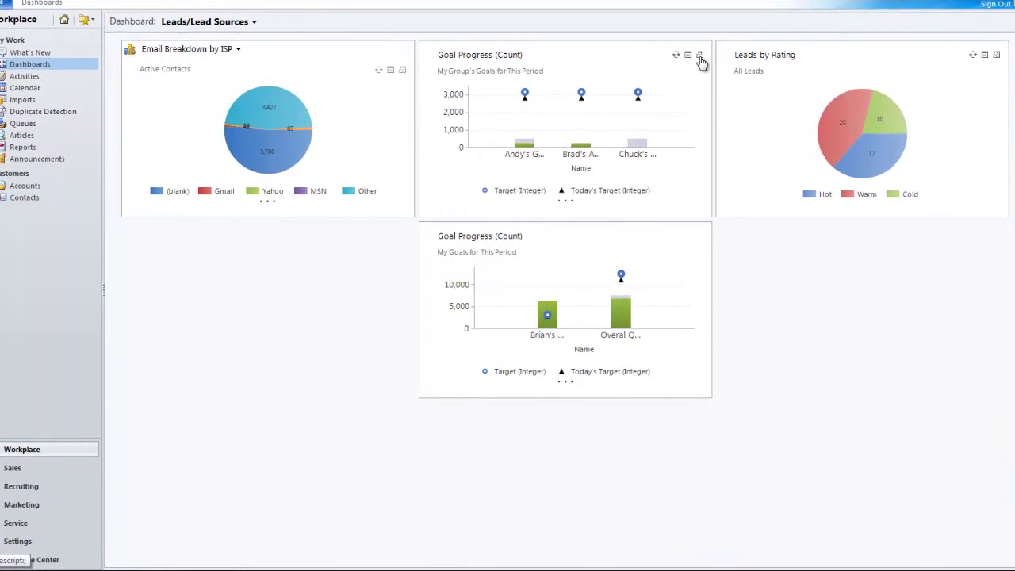
Enlarge and close the group and personal Goal Progress charts.
click(700, 56)
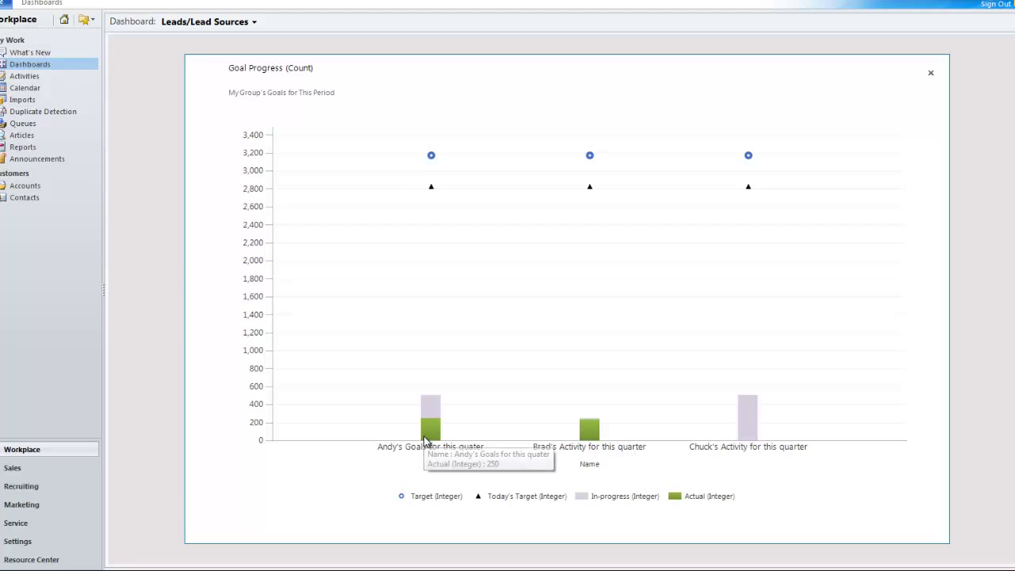
mouse_move(428, 410)
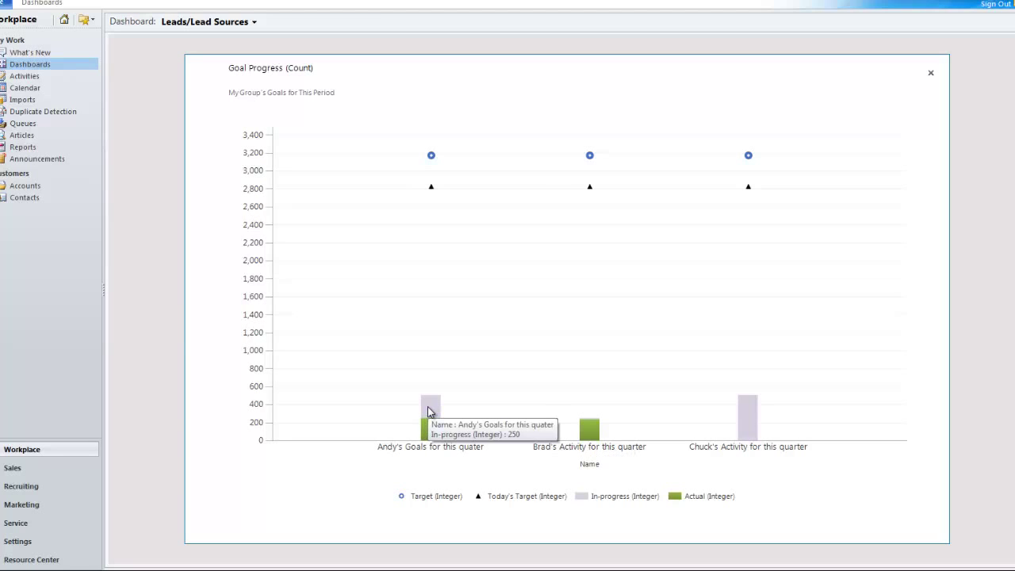
mouse_move(432, 192)
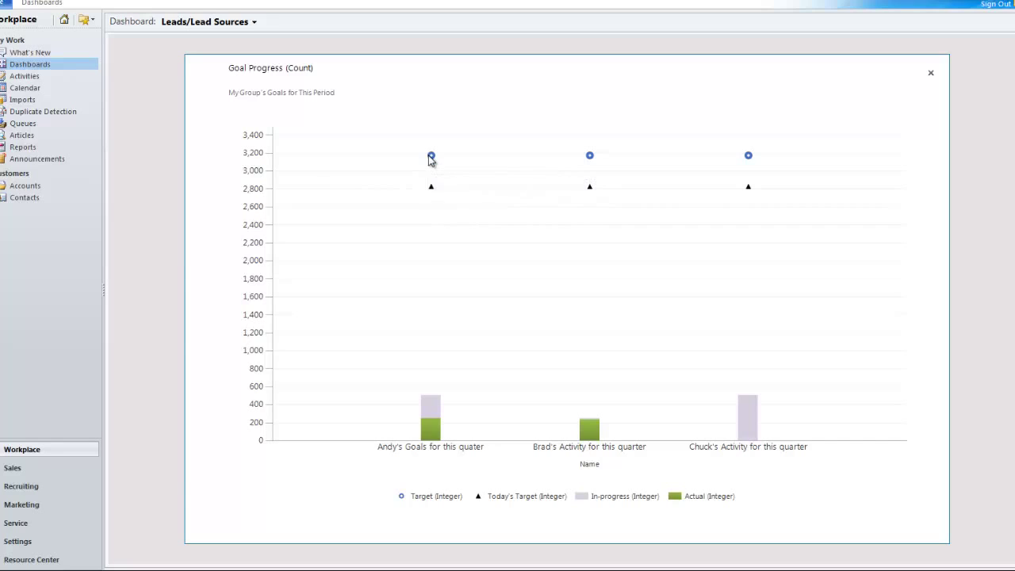
mouse_move(432, 157)
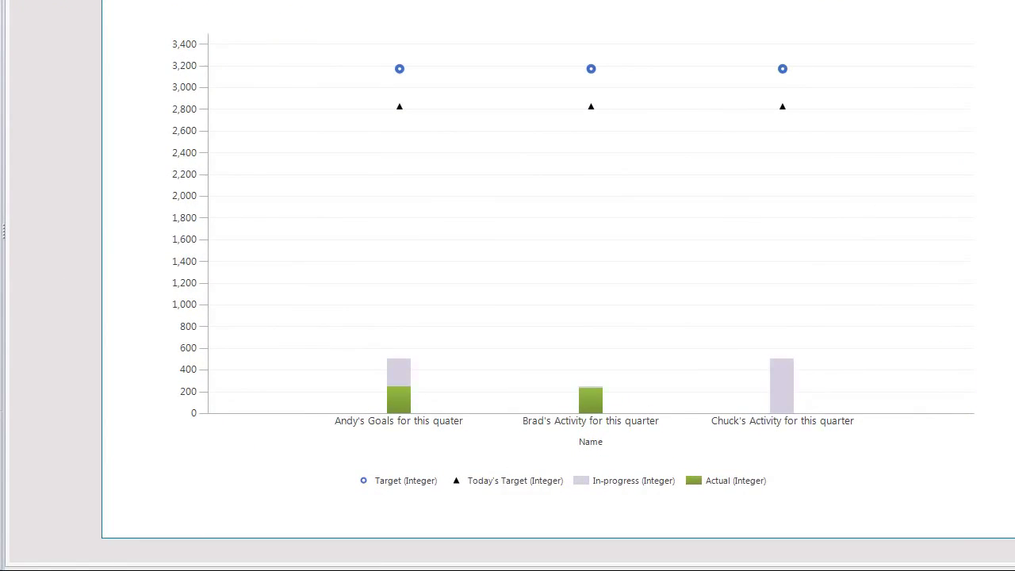
click(962, 6)
mouse_move(687, 168)
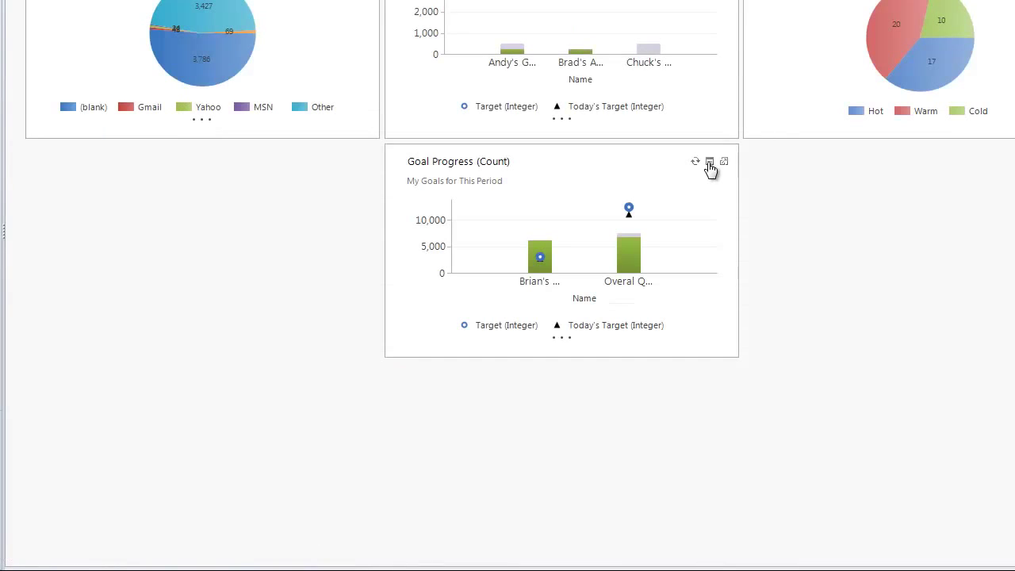
click(724, 163)
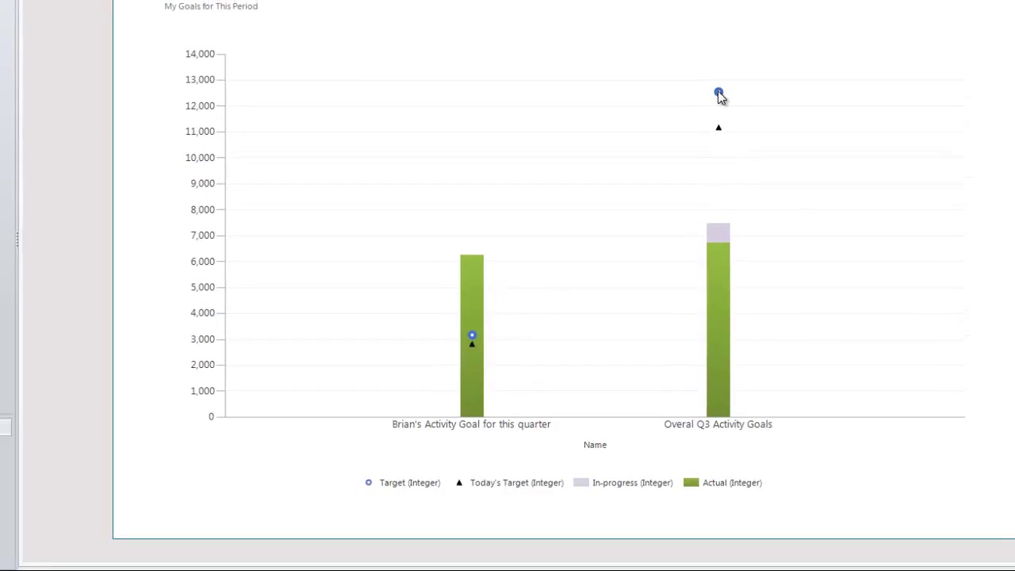
click(929, 73)
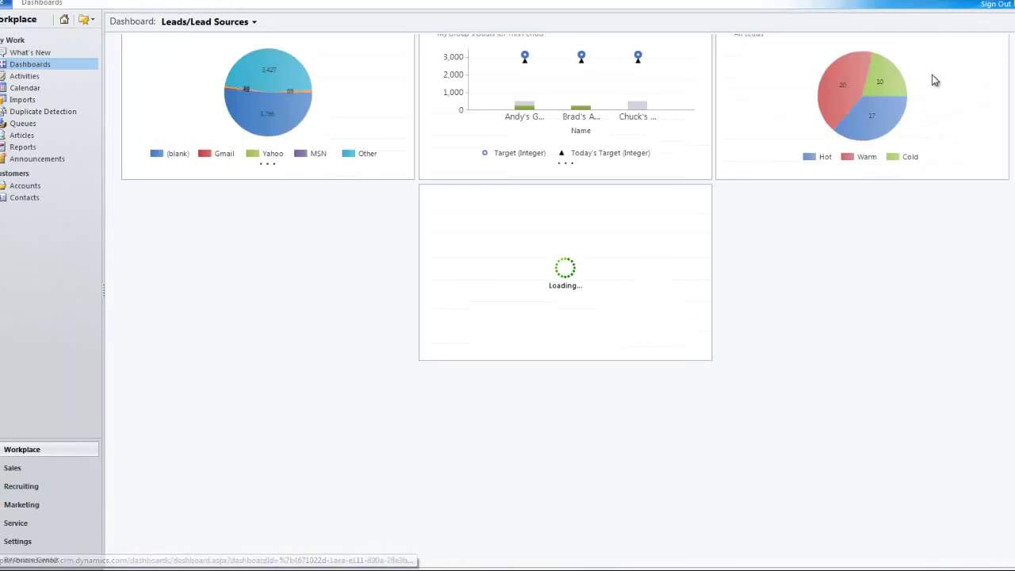
Switch to the Sales Performance dashboard and enlarge, then close, its Q3 Goal Progress chart.
click(205, 22)
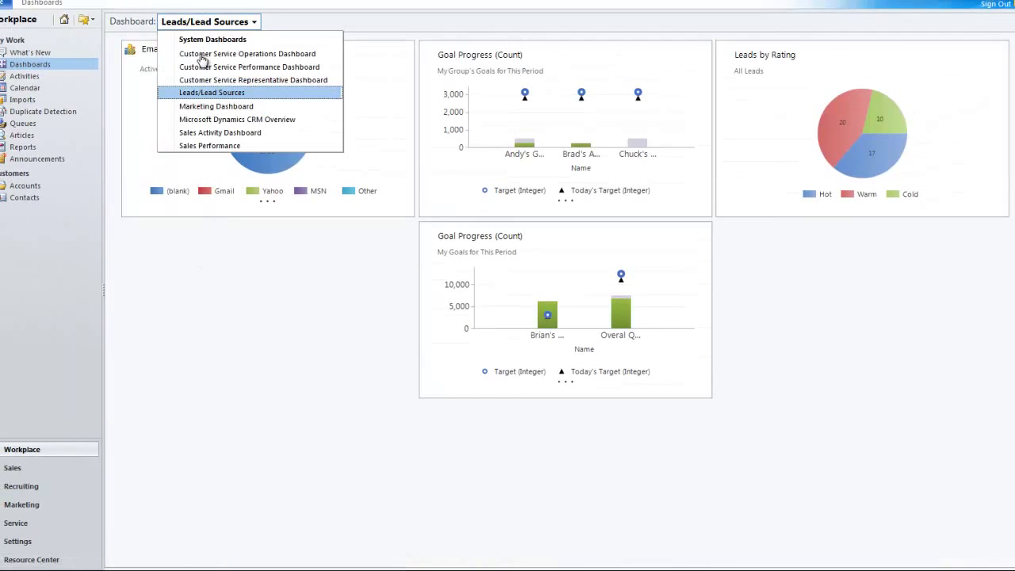
click(205, 145)
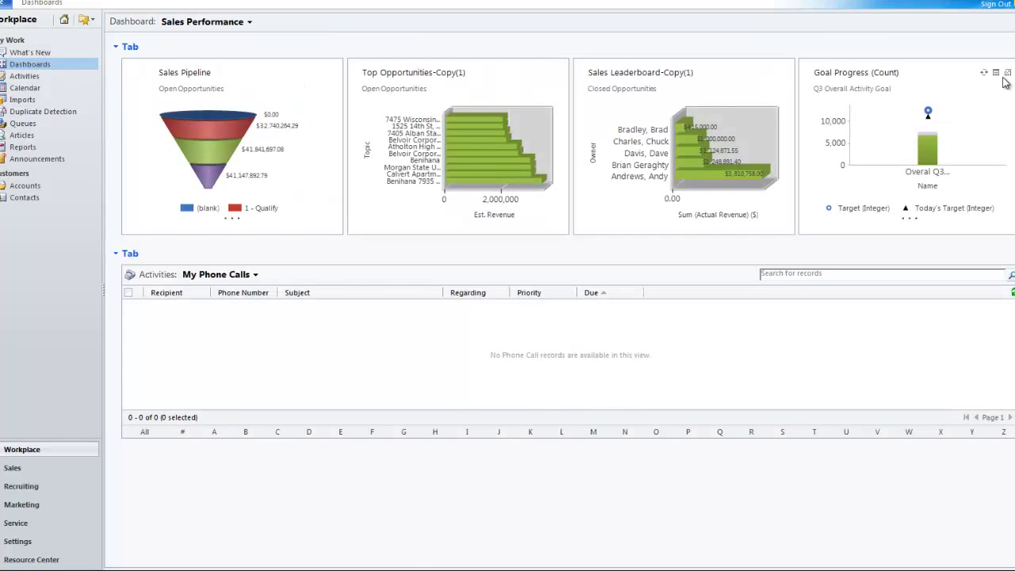
click(1008, 74)
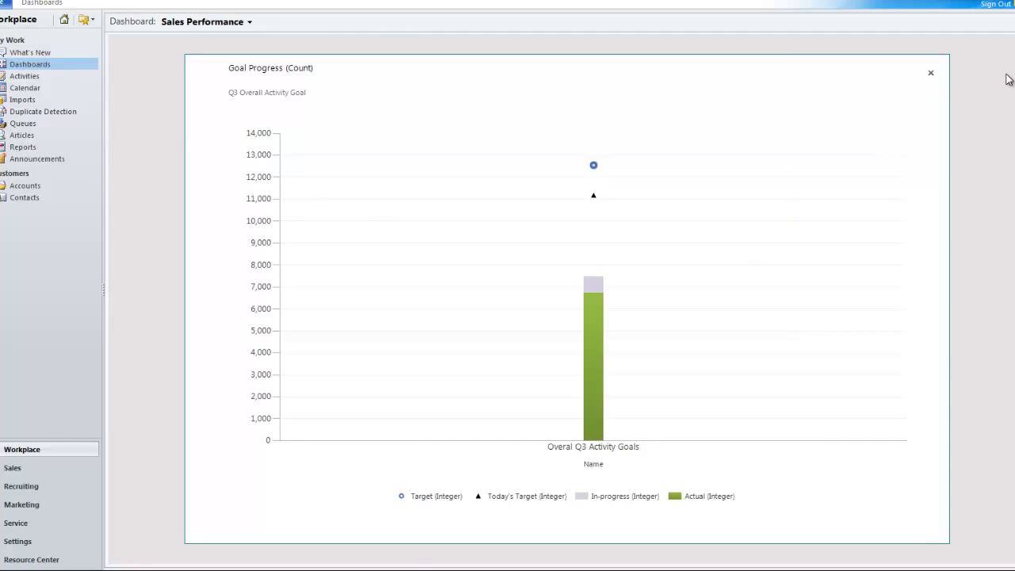
click(934, 75)
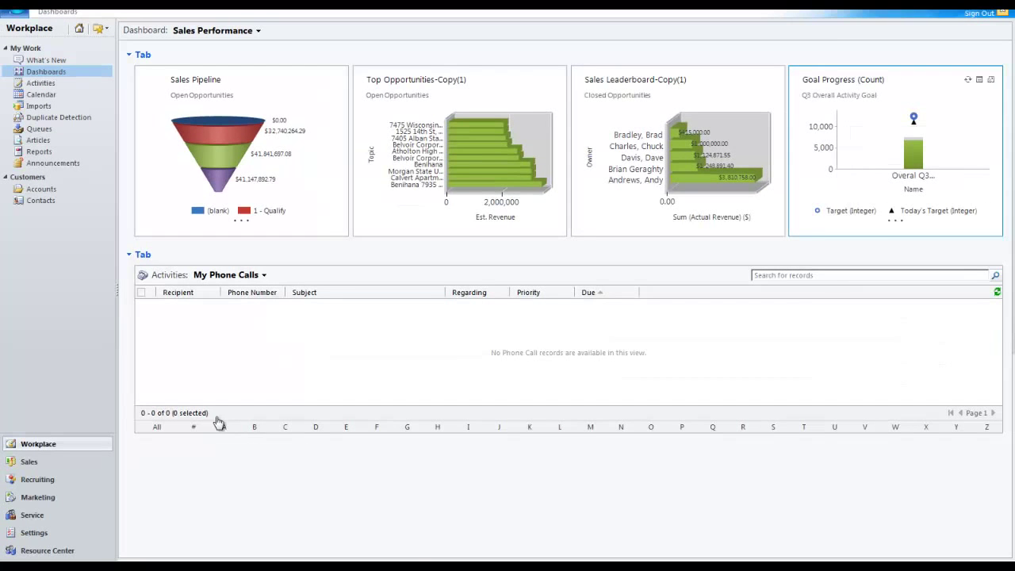
Switch the Workplace Activities view to Phone Call > All Phone Calls.
click(40, 83)
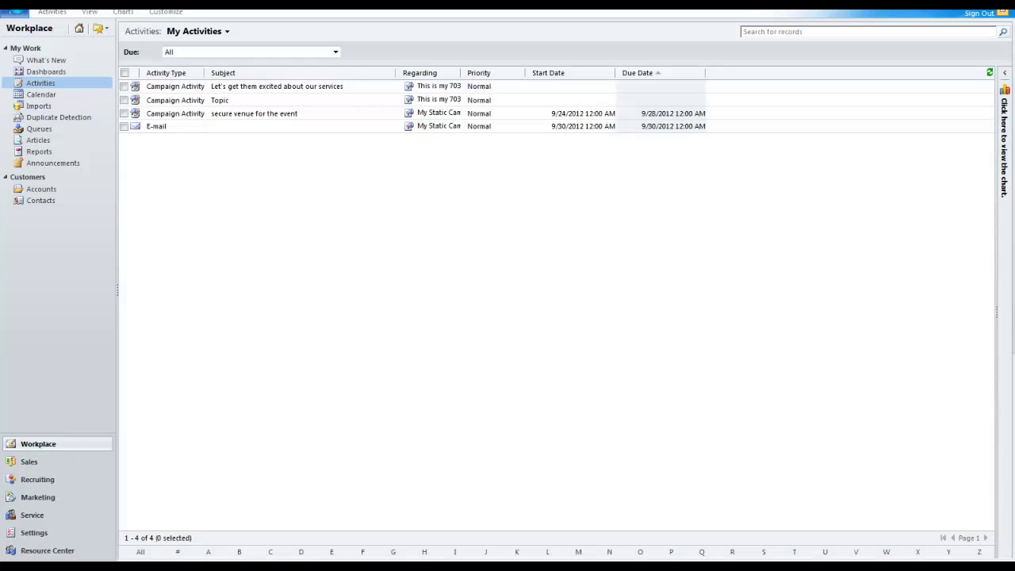
click(205, 31)
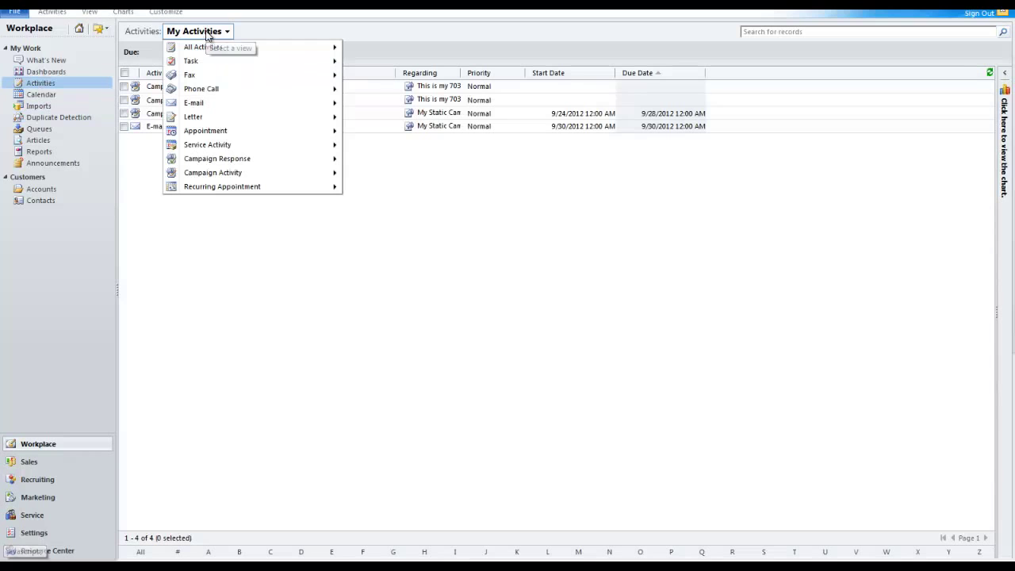
mouse_move(211, 93)
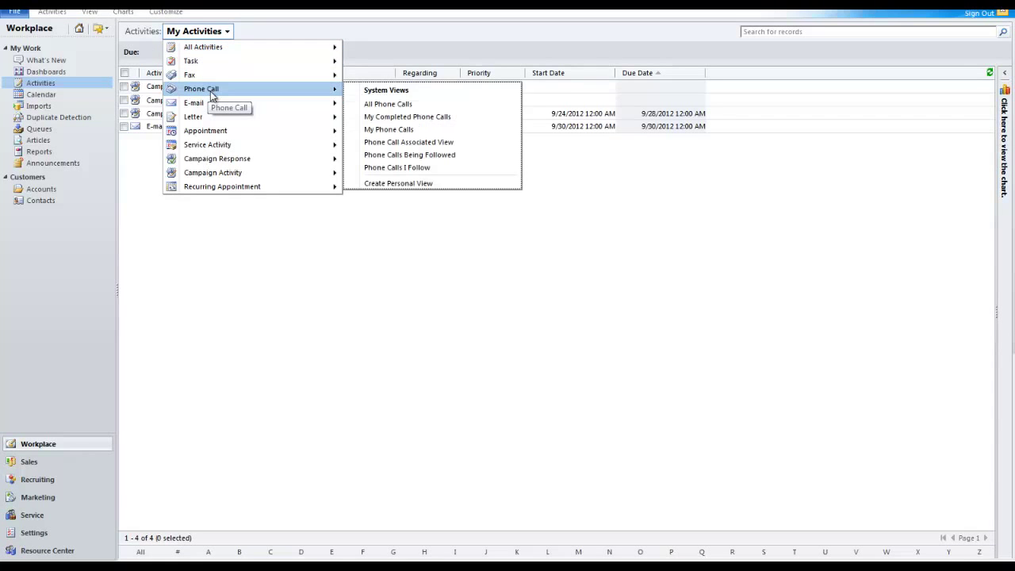
click(387, 104)
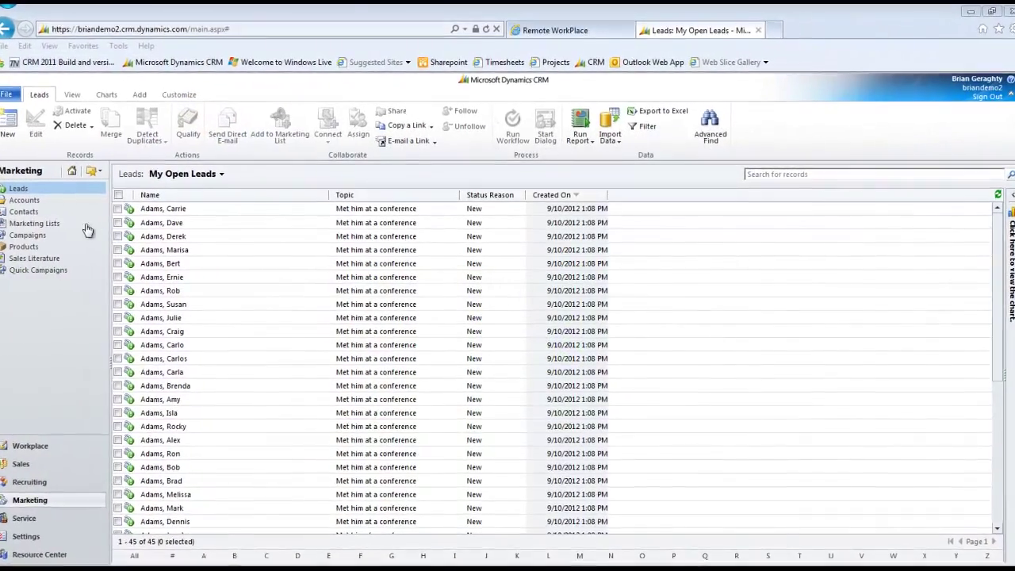
Open the A - Team marketing list for editing and start adding members by lookup.
click(57, 224)
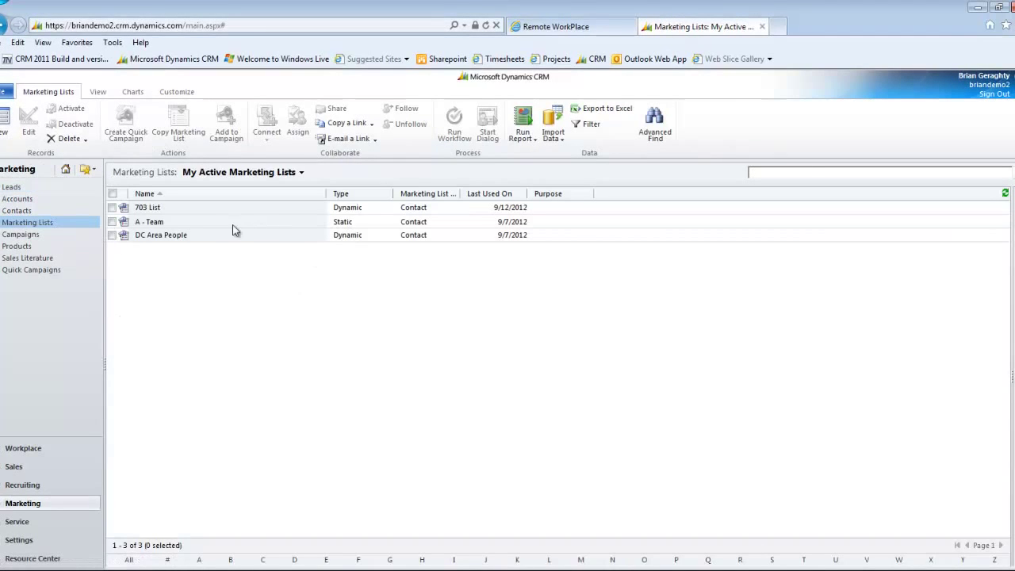
click(153, 223)
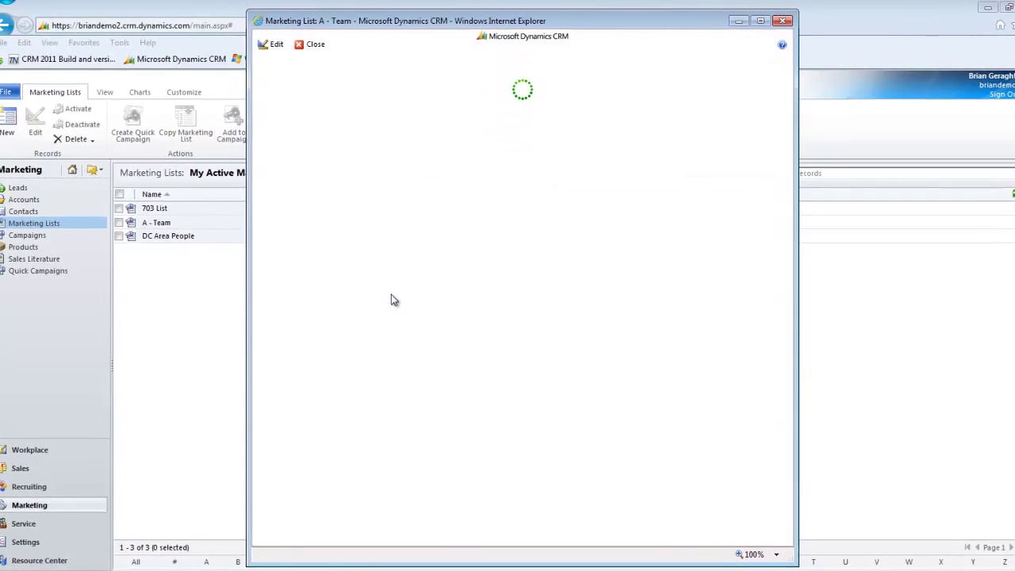
click(287, 45)
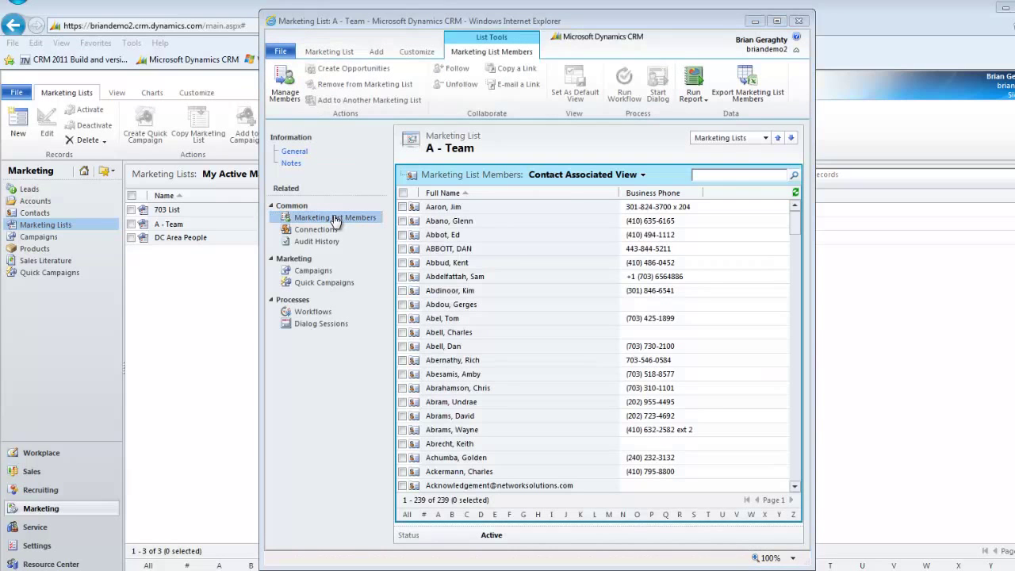
click(284, 81)
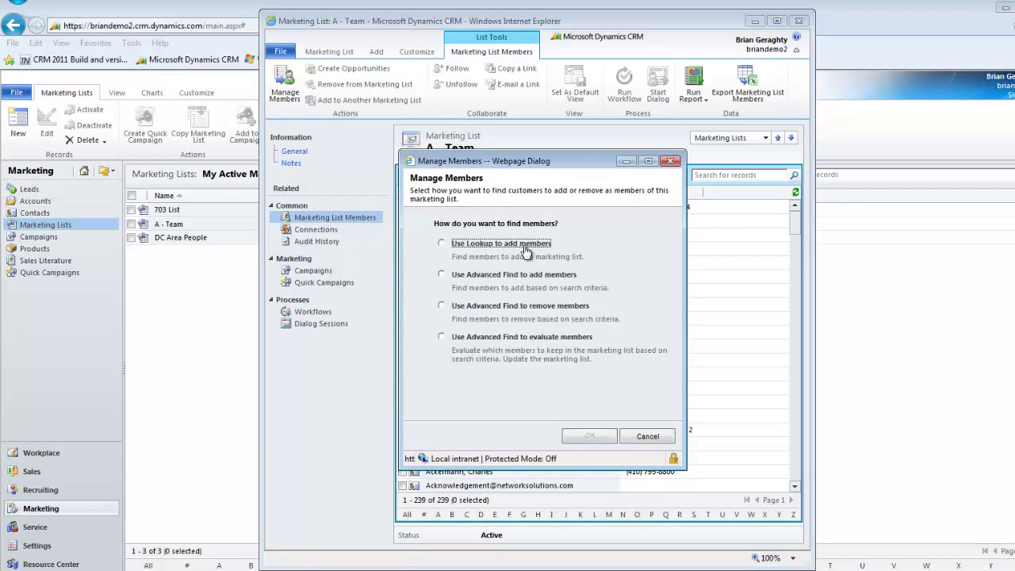
click(524, 245)
click(587, 437)
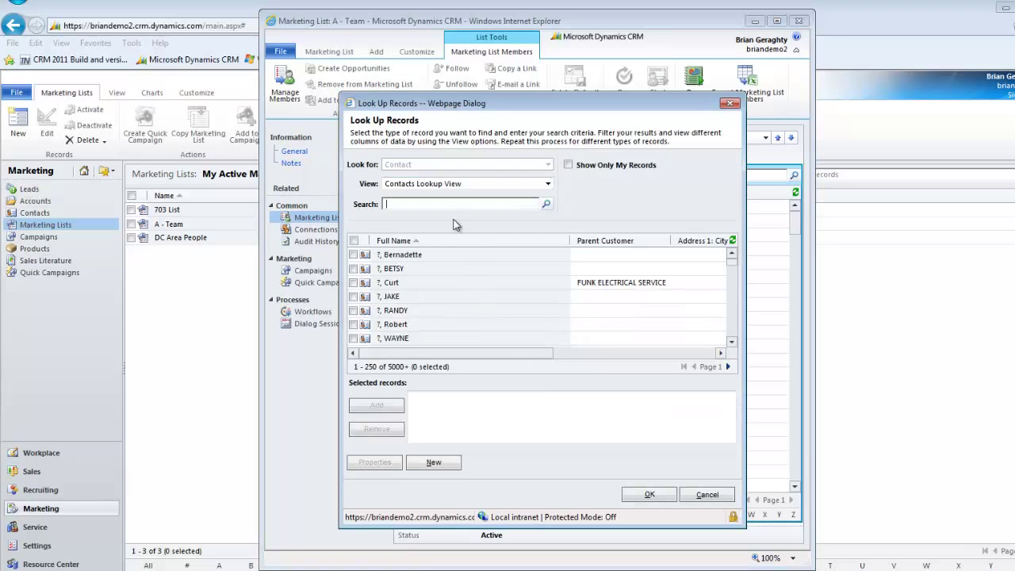
Search contacts by surname and add the two matching contacts to the list.
text(geraghty)
key(Return)
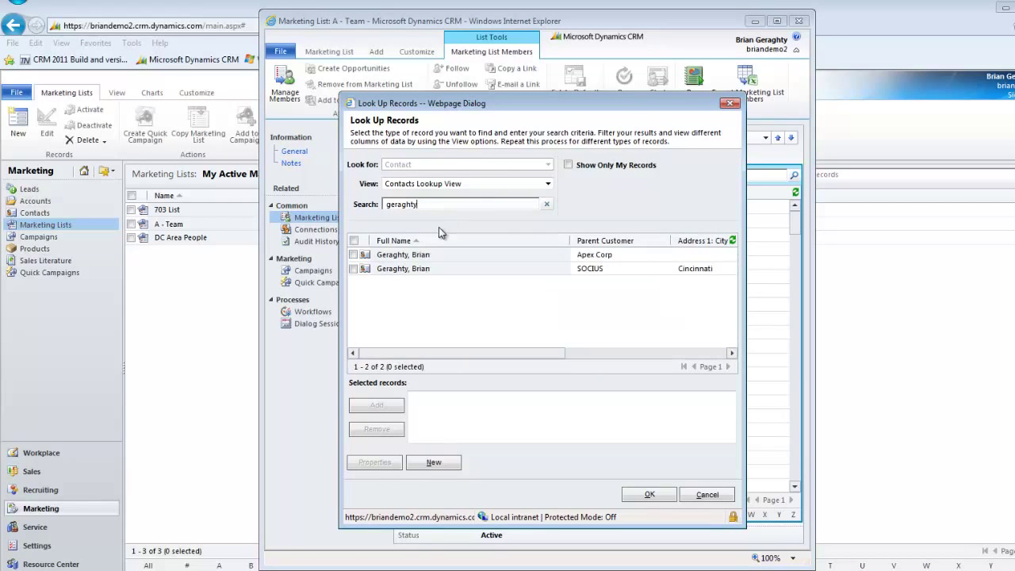
click(401, 255)
click(397, 269)
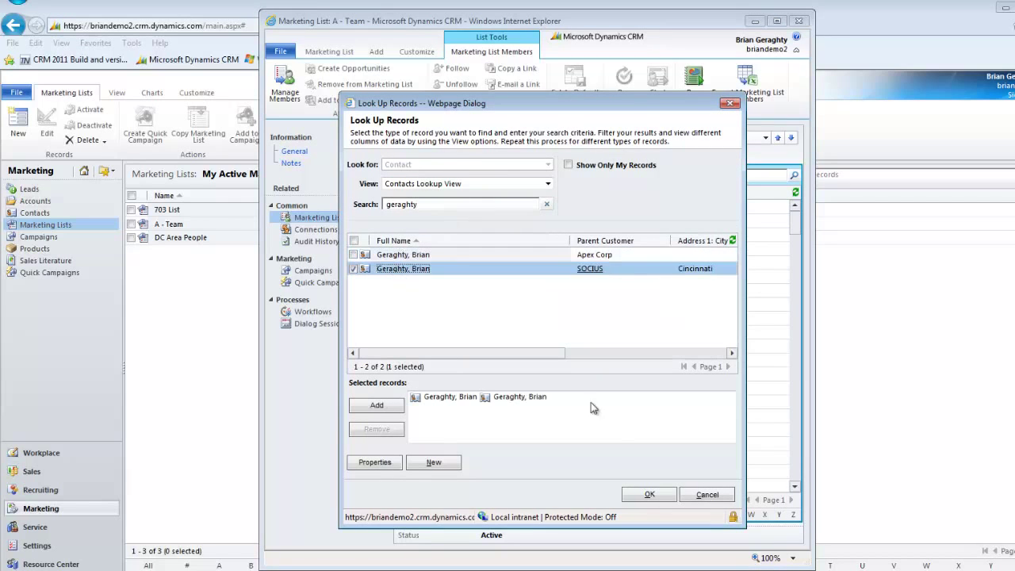
click(649, 494)
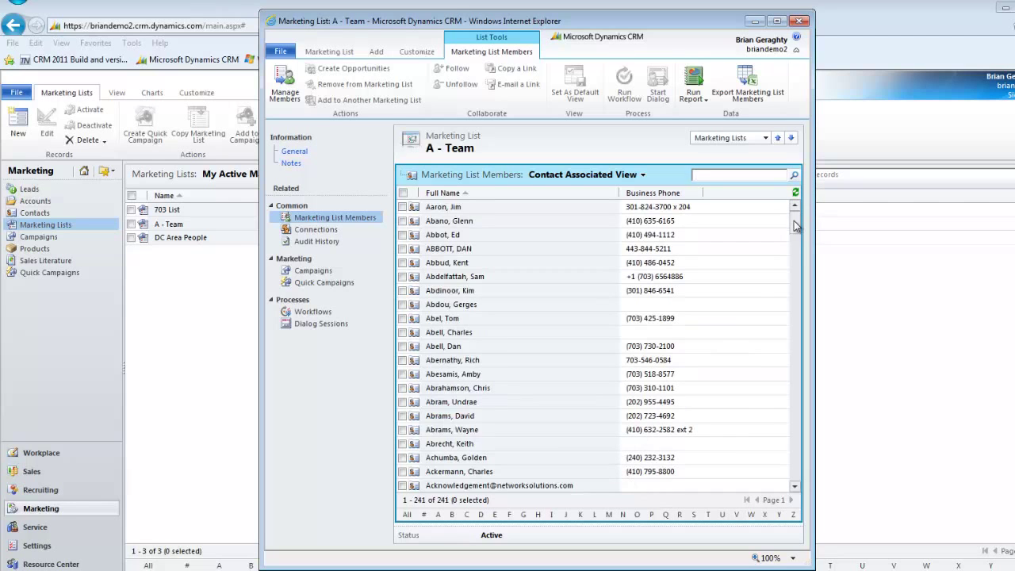
Scroll through the 241 members, then save and close the A - Team list.
drag(795, 222, 787, 504)
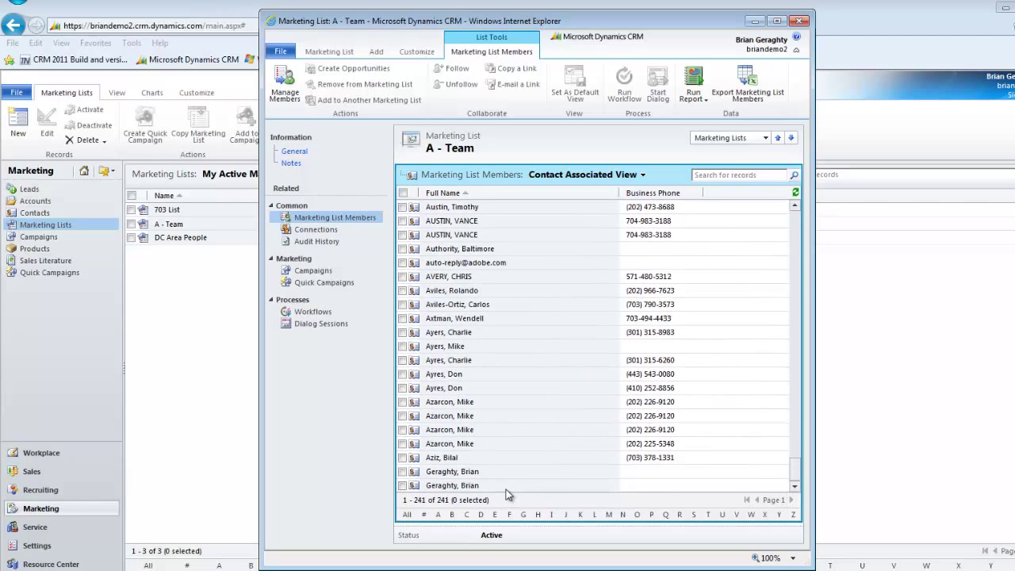
click(327, 50)
click(311, 89)
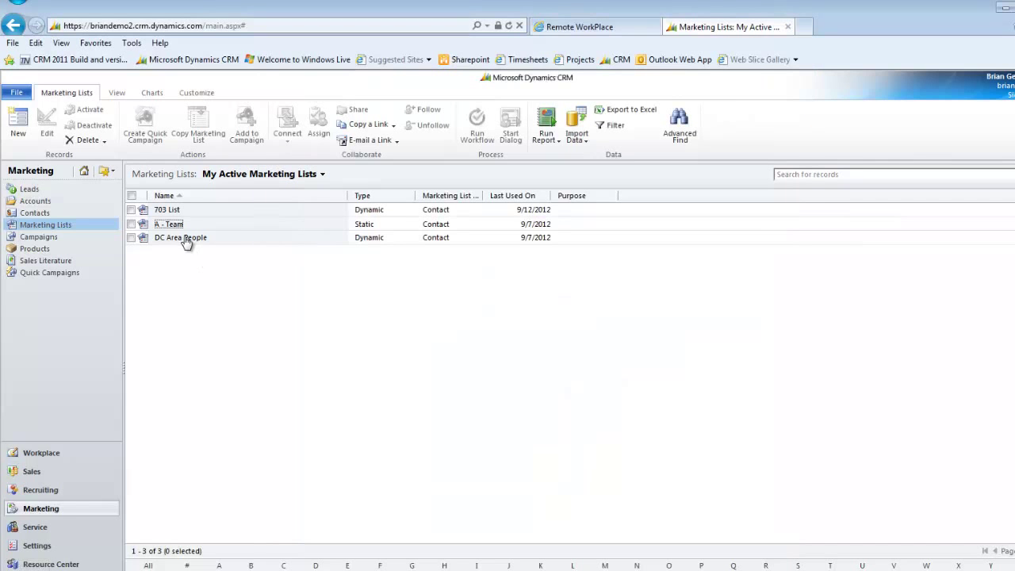
Open DC Area People's member query and add a Business Phone Begins With 513 condition.
click(184, 237)
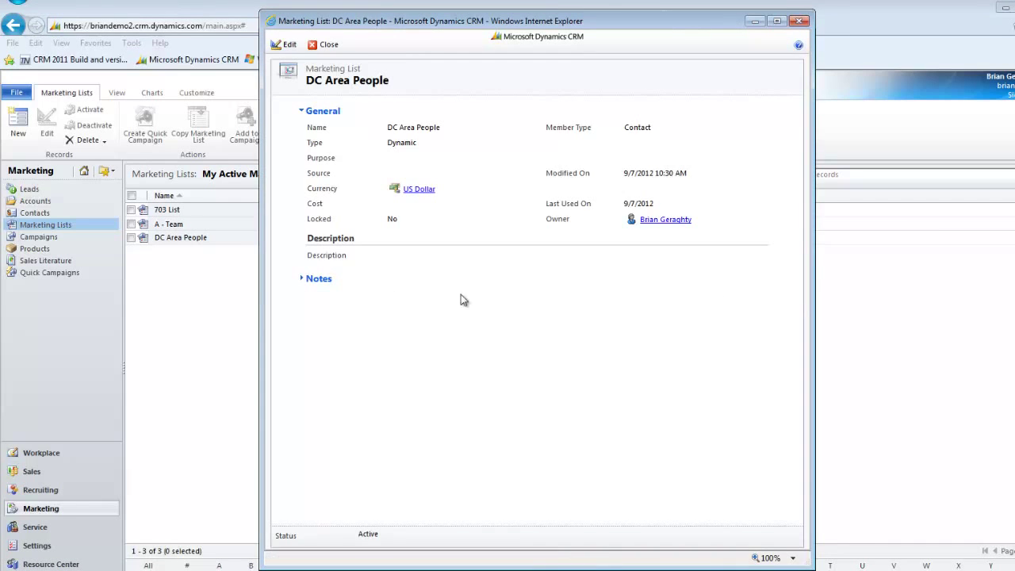
click(268, 45)
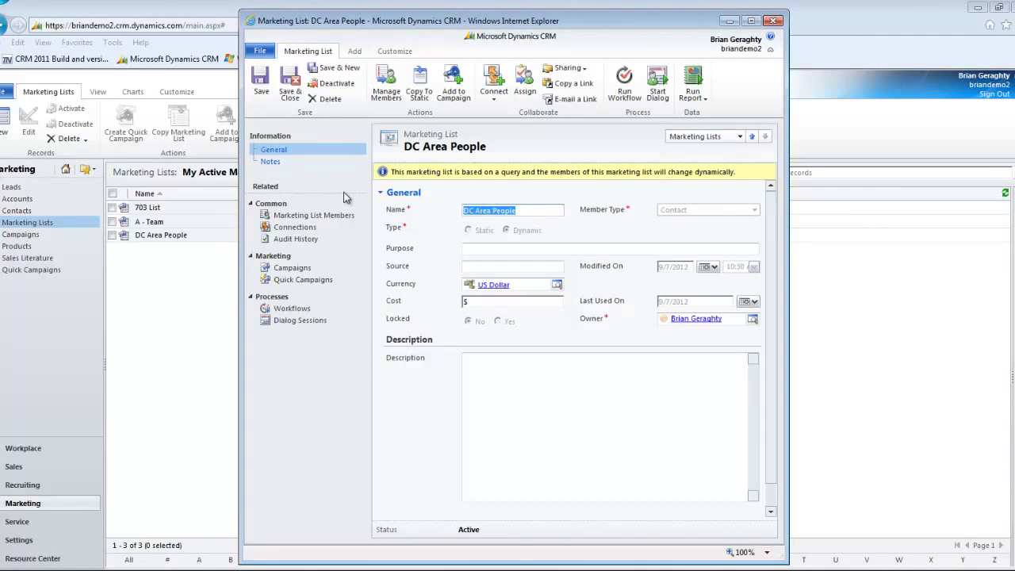
click(385, 87)
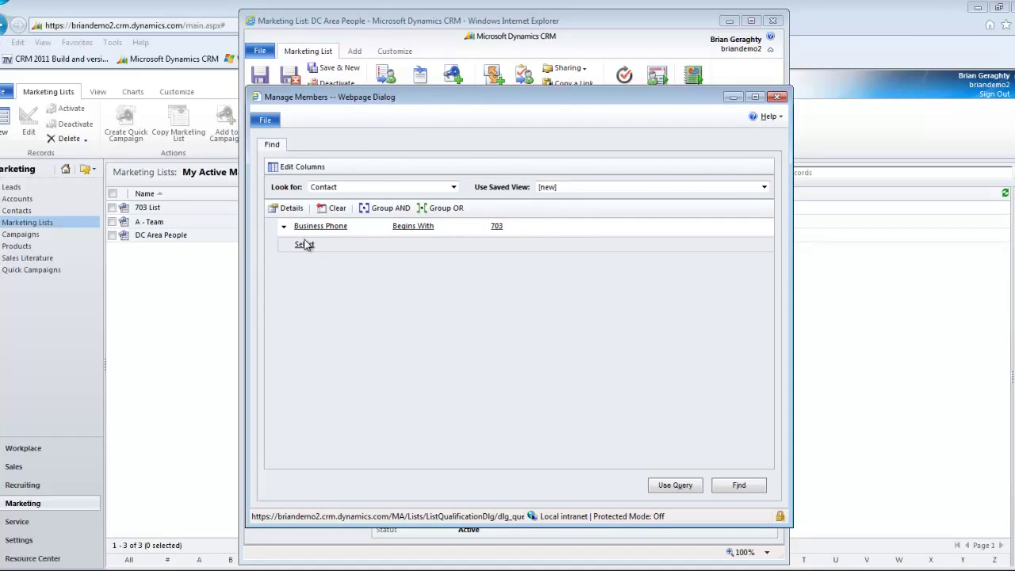
click(305, 244)
click(317, 362)
click(406, 242)
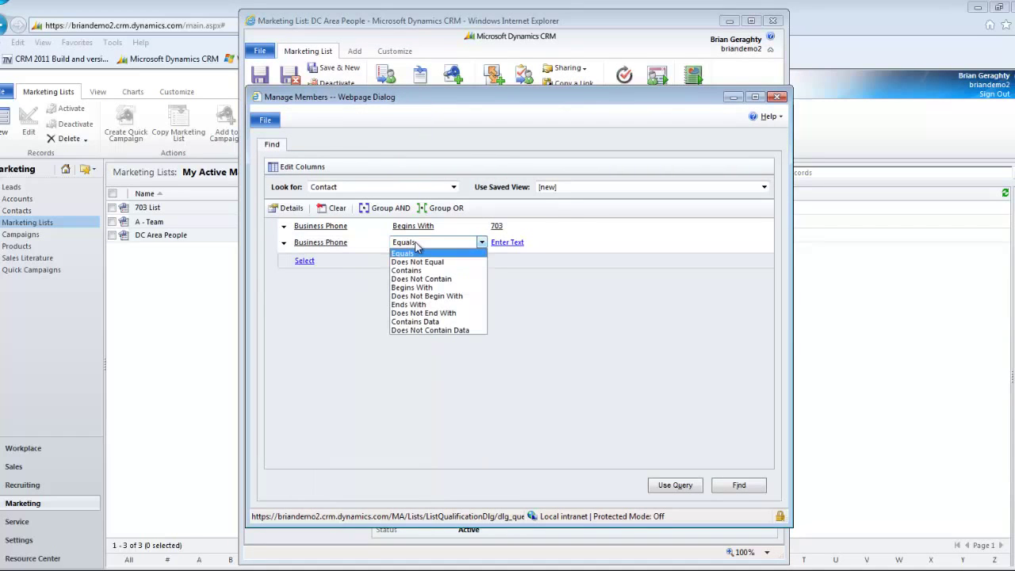
click(421, 289)
click(510, 243)
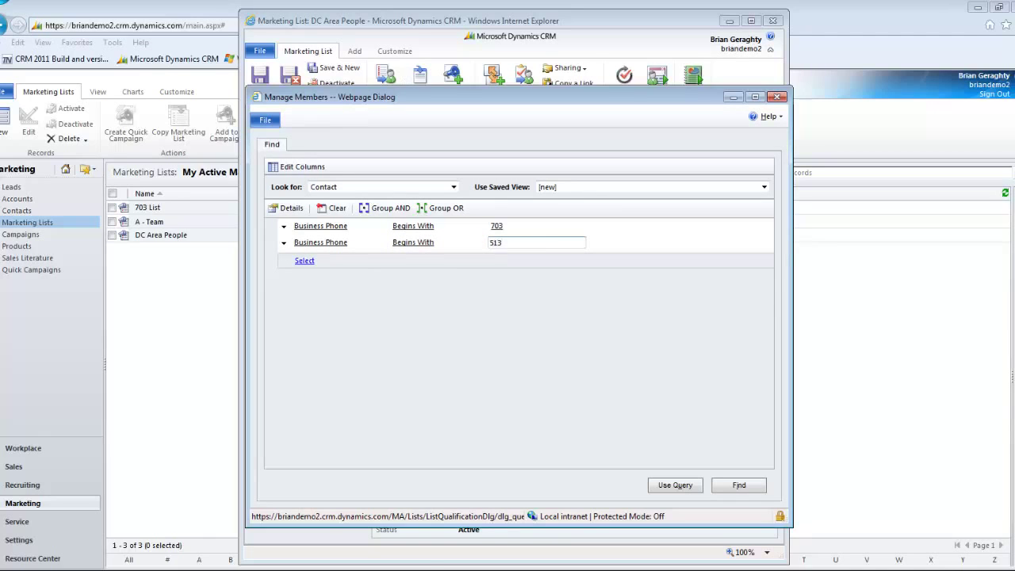
Group the 703 and 513 phone conditions with OR and apply the query.
click(284, 228)
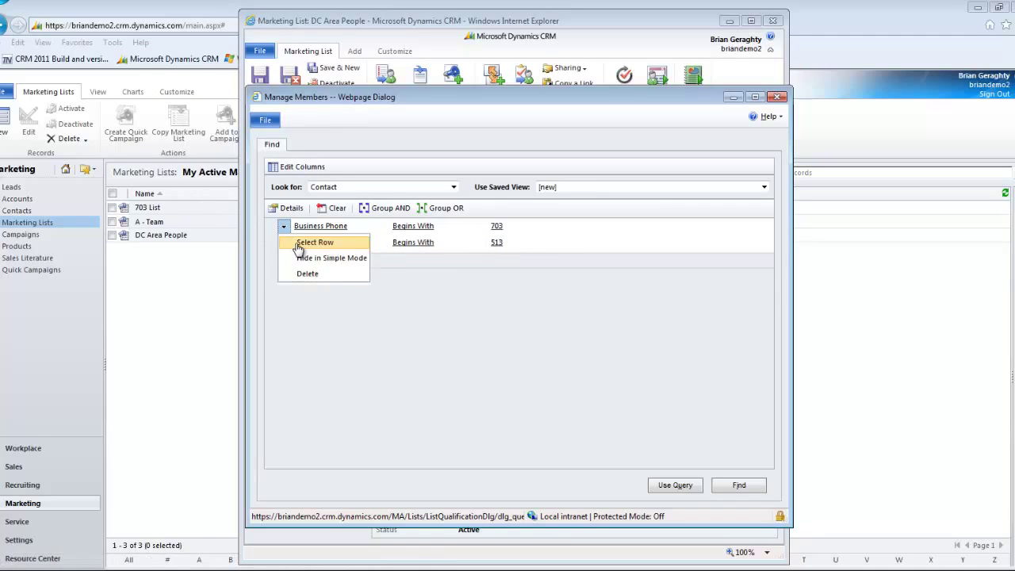
click(303, 243)
click(284, 244)
click(315, 259)
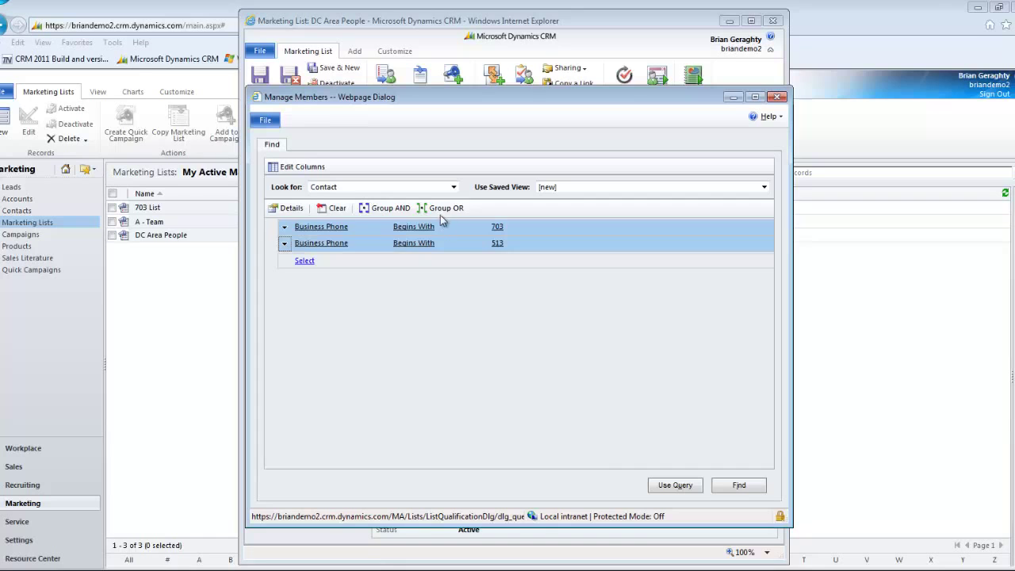
click(441, 208)
click(674, 485)
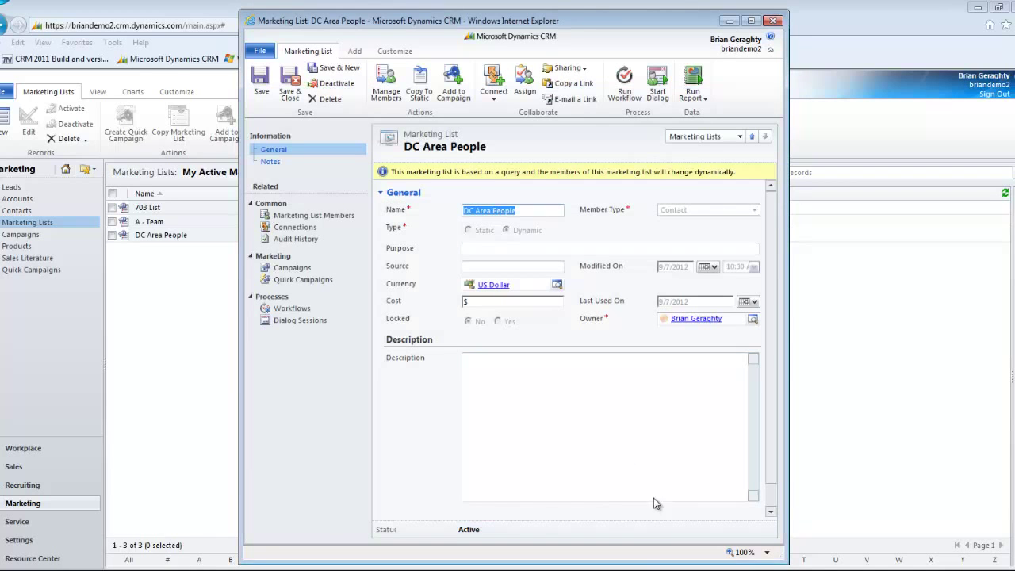
Reopen the member query, preview the returned contacts with Find, and close it.
click(388, 94)
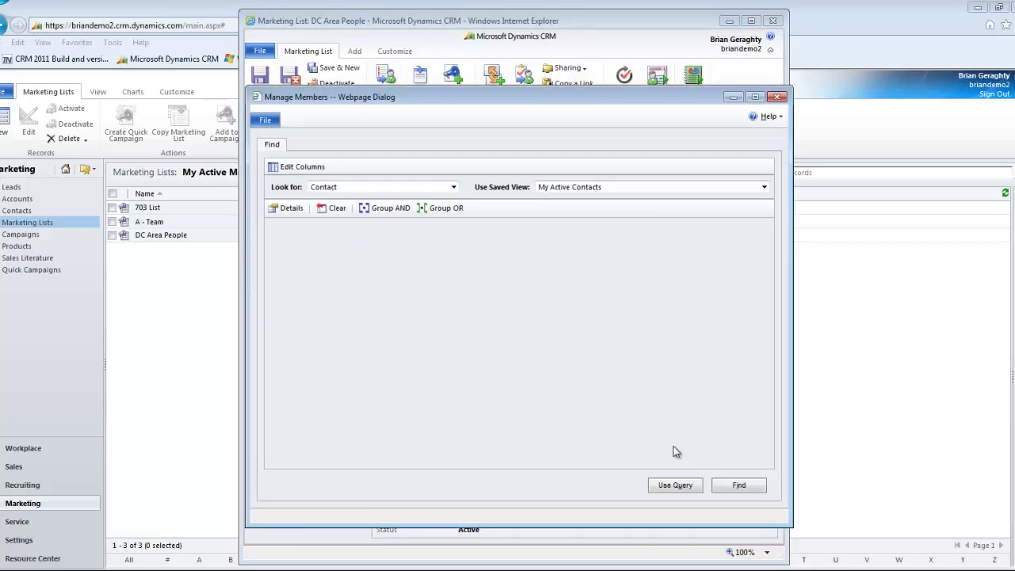
click(739, 485)
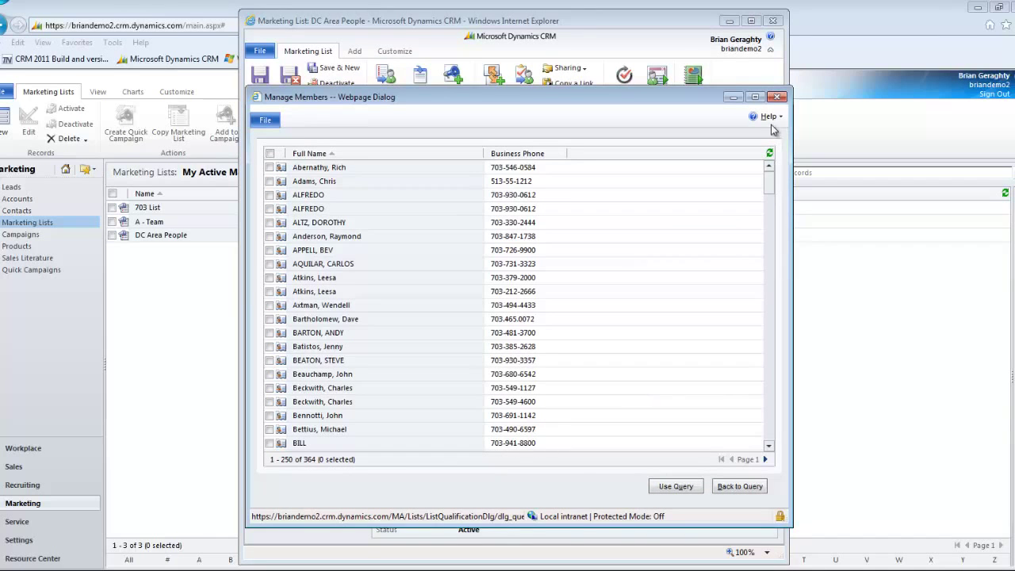
click(778, 96)
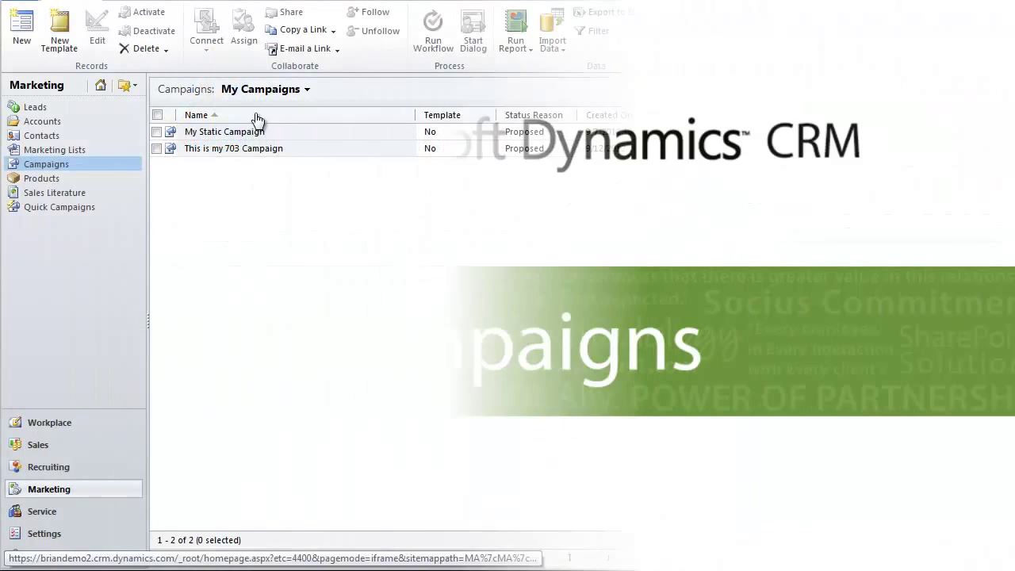
click(215, 152)
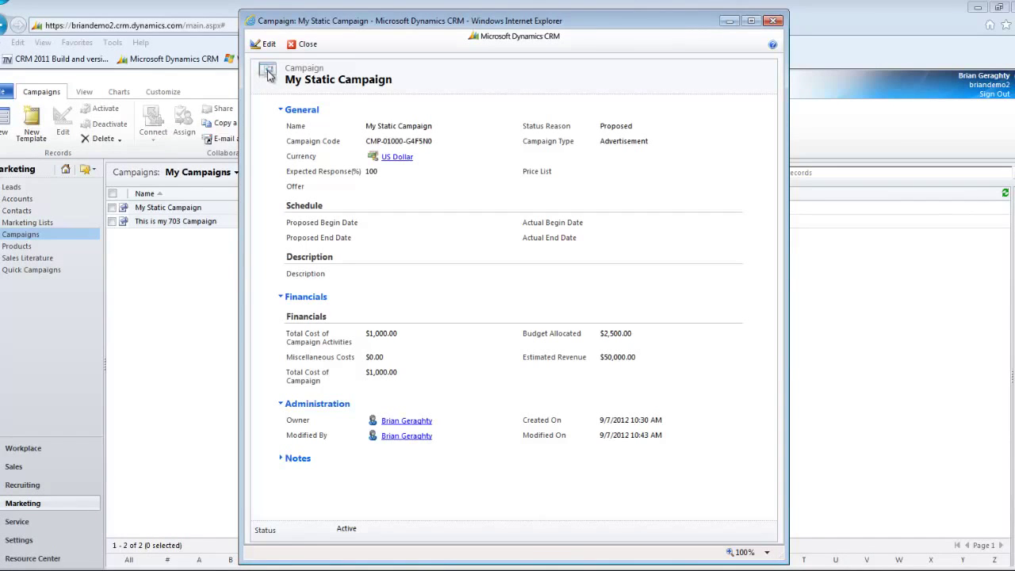
click(264, 44)
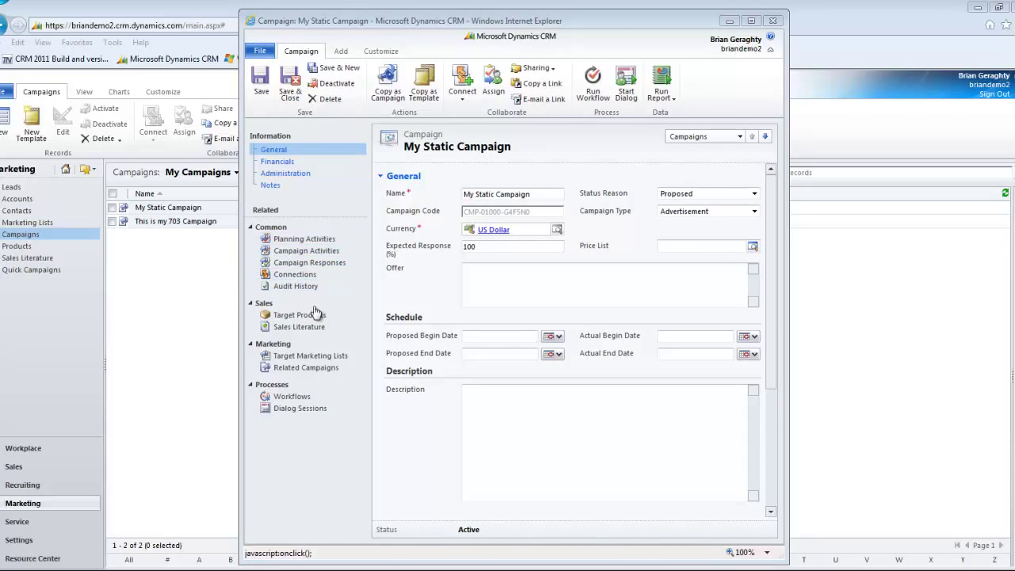
click(320, 362)
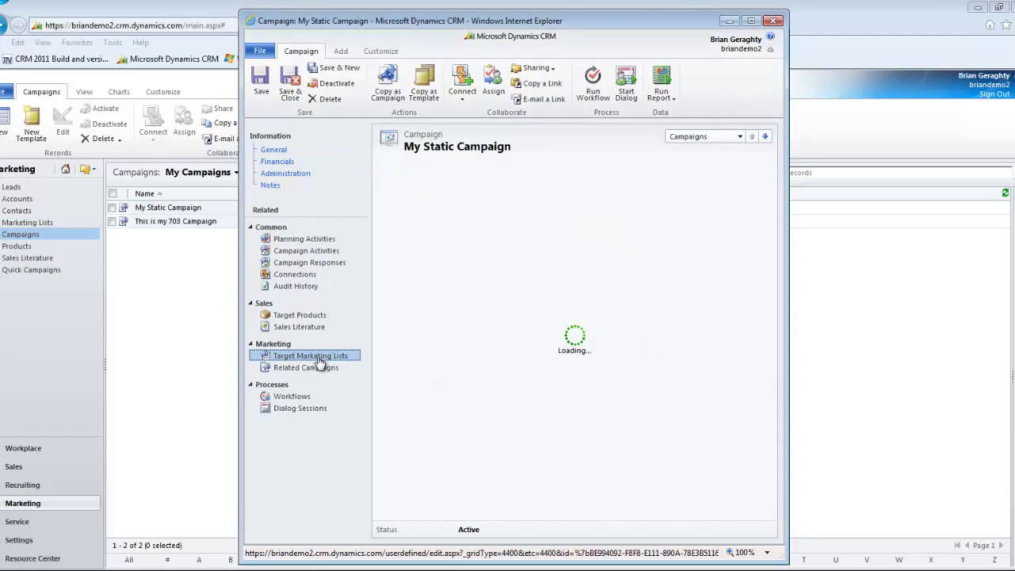
click(325, 239)
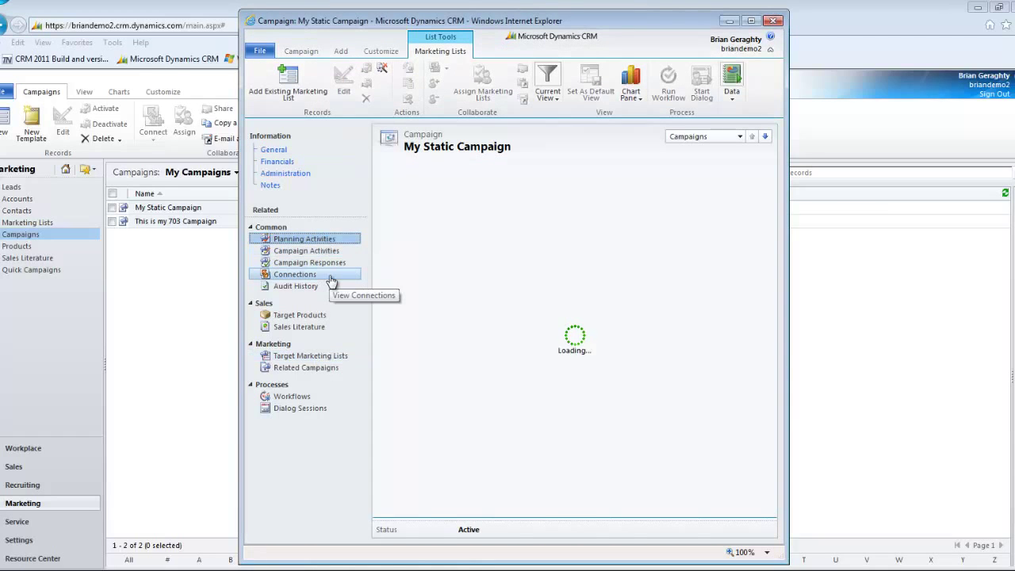
click(318, 252)
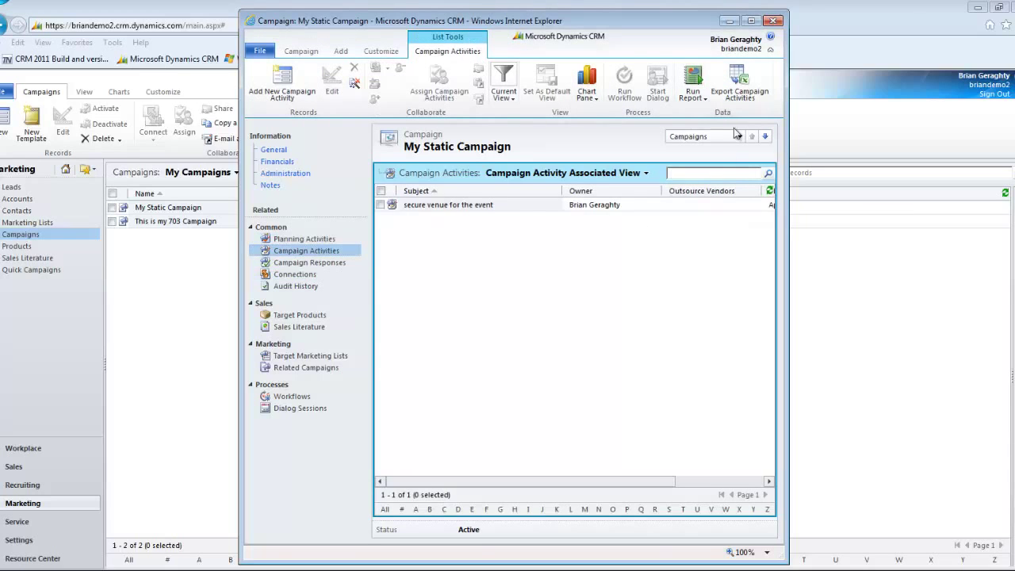
click(776, 21)
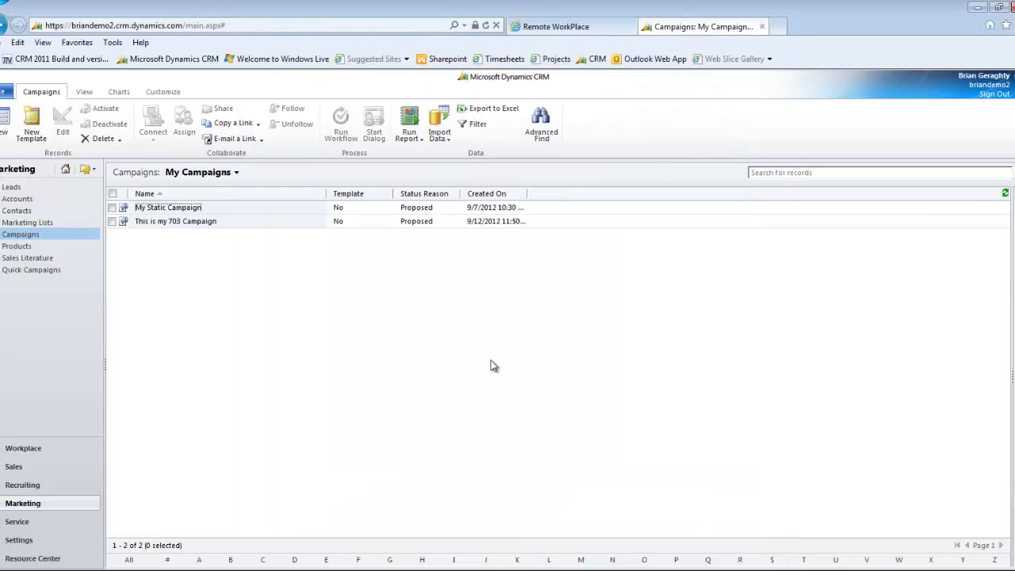
Start a quick campaign for the A - Team list named 'Blast out the notice about our upcoming event this thursday'.
click(32, 225)
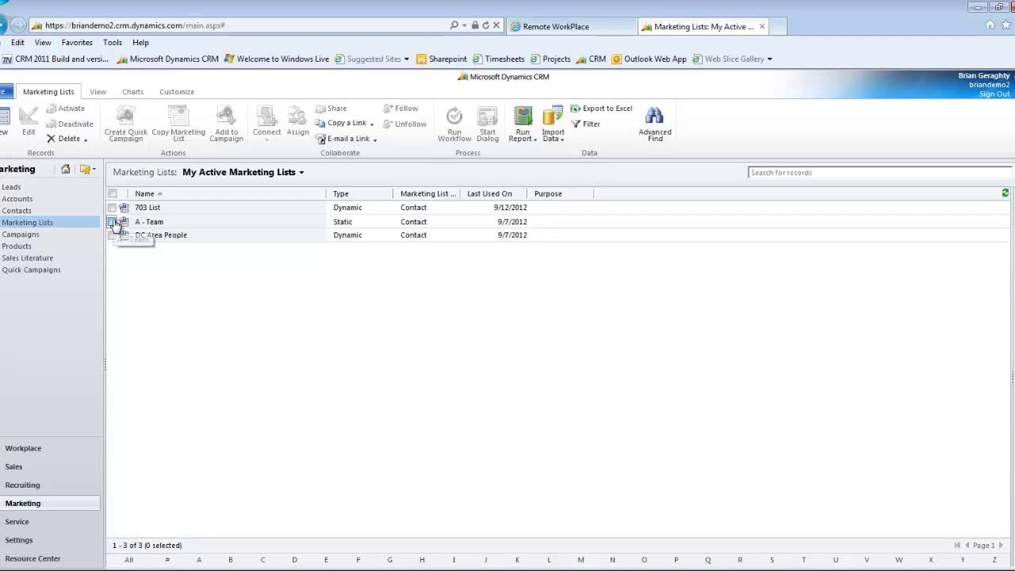
click(114, 223)
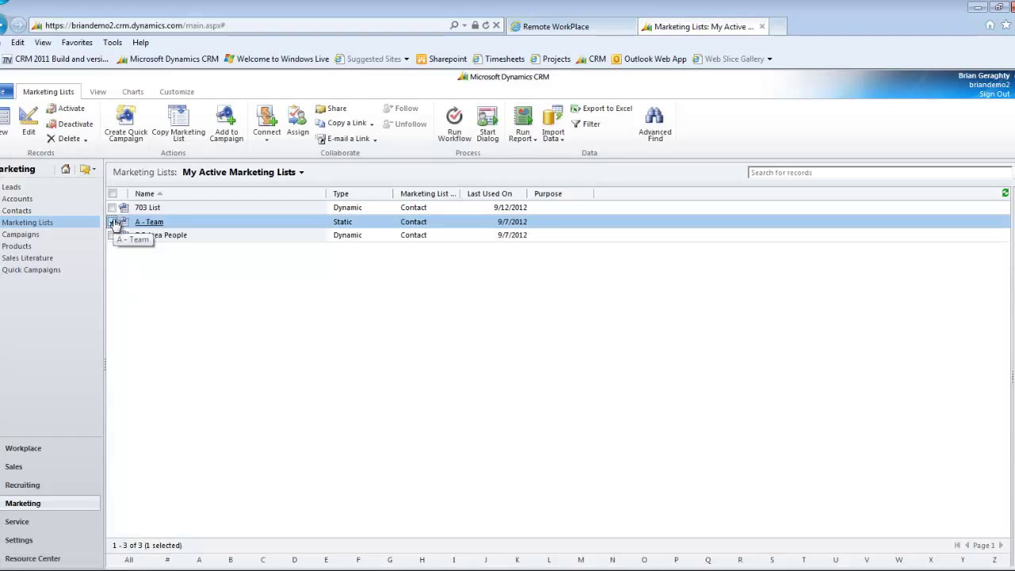
click(121, 127)
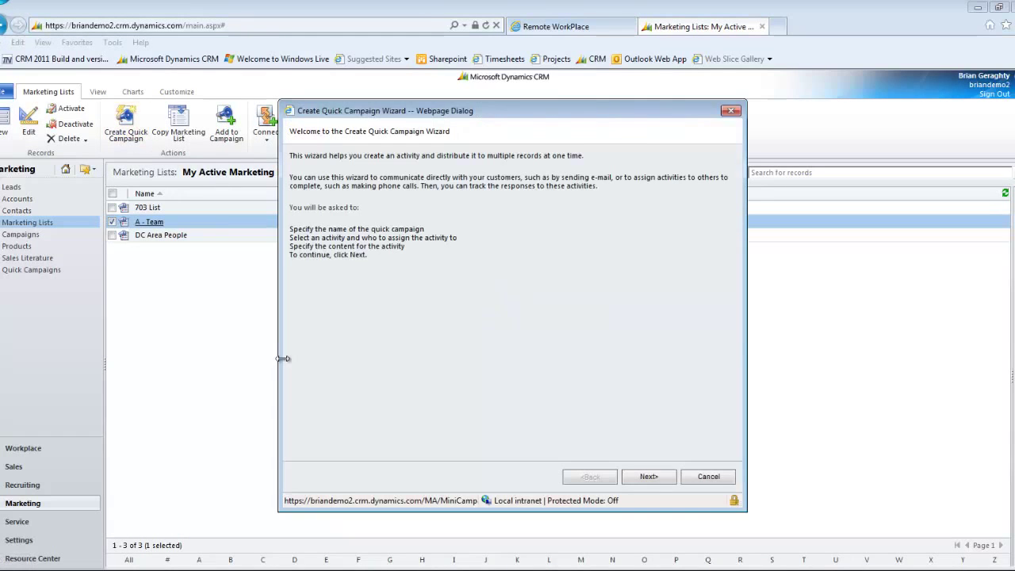
click(635, 478)
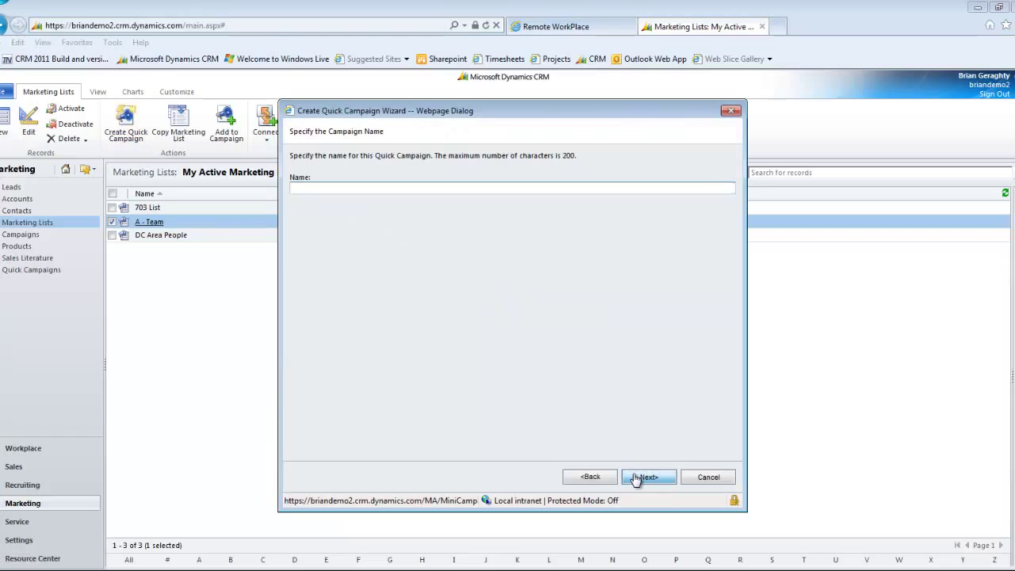
text(Blast out the notice about our upcoming event this thursday)
Make the campaign activity an E-mail assigned to the records' owners.
click(636, 478)
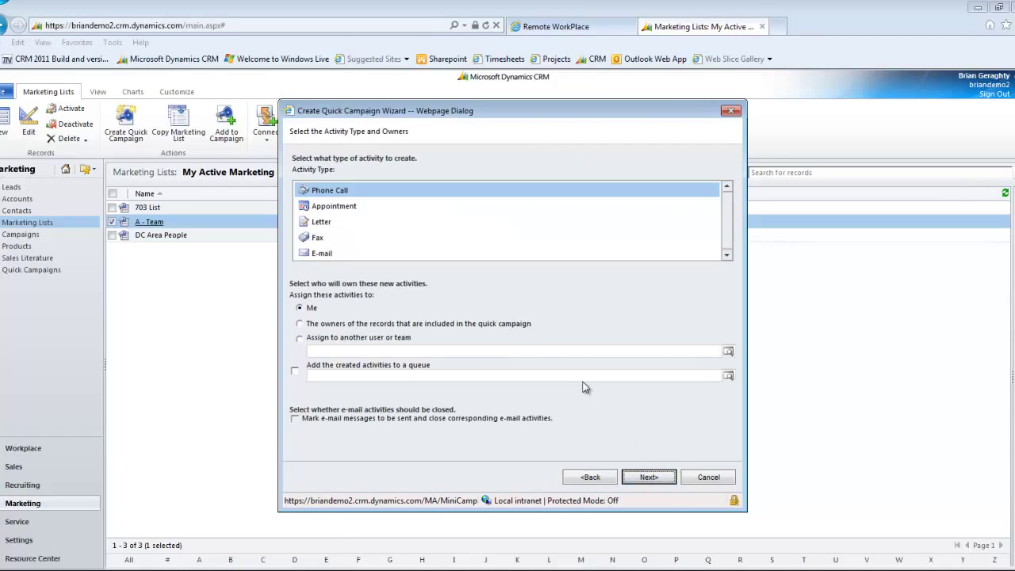
click(355, 253)
click(300, 323)
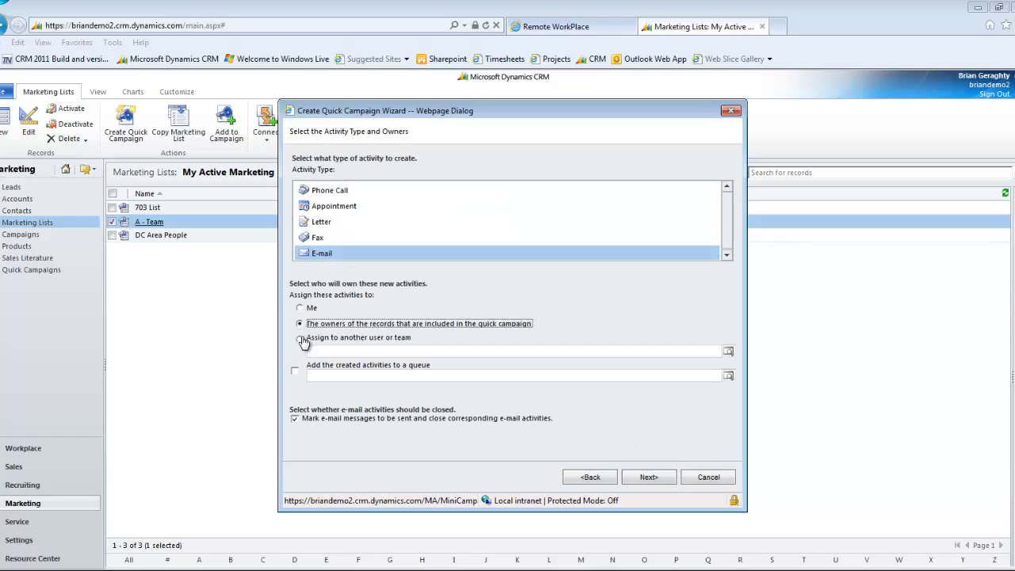
click(658, 479)
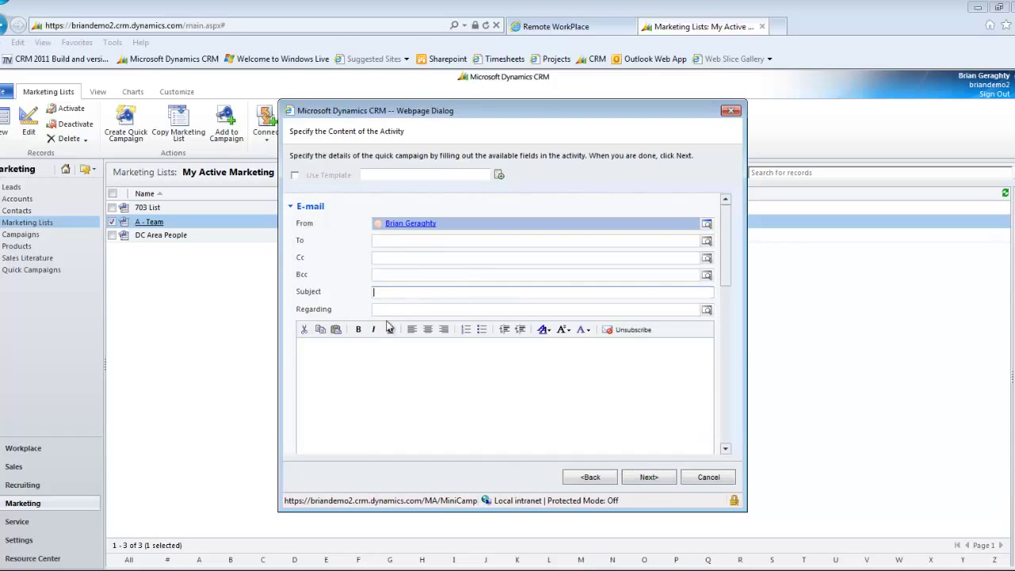
Write the e-mail with subject 'Sale on our P35 exercisor' and body 'Hey! We're having a sale!'.
click(387, 392)
text(Hey! )
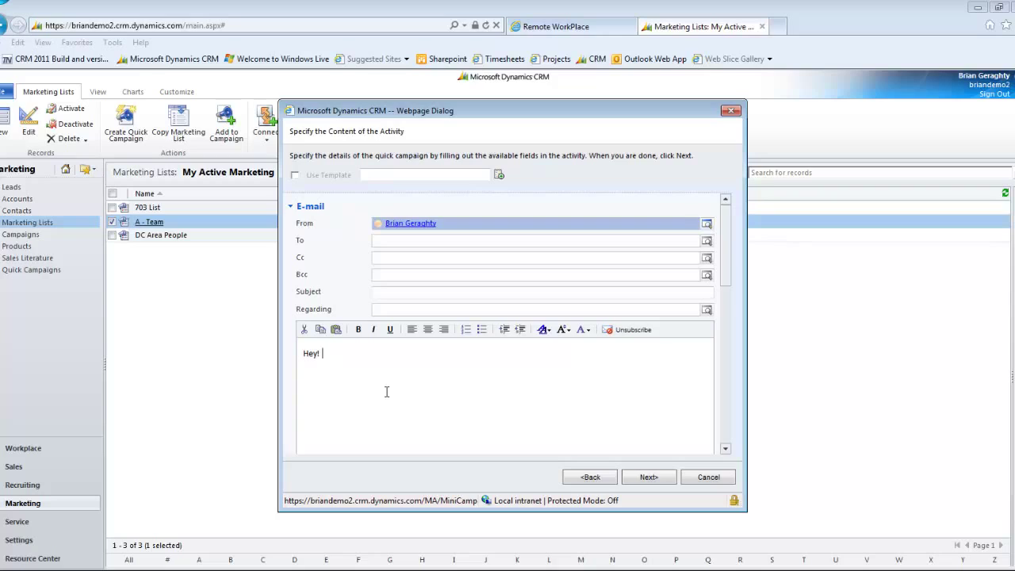
text(We're having a sale!)
click(397, 292)
text(Sale on our P35 exercisor!)
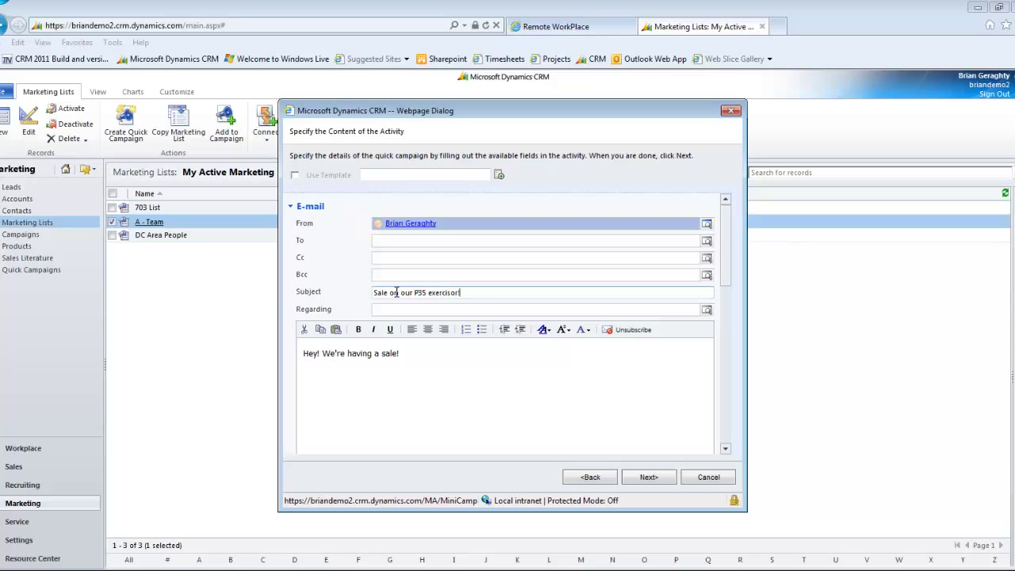
click(648, 479)
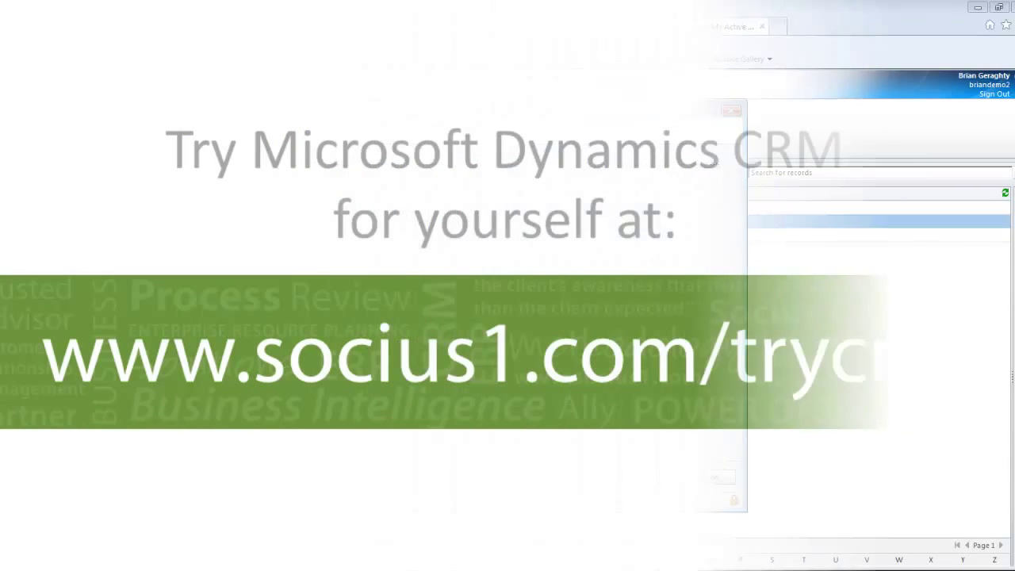